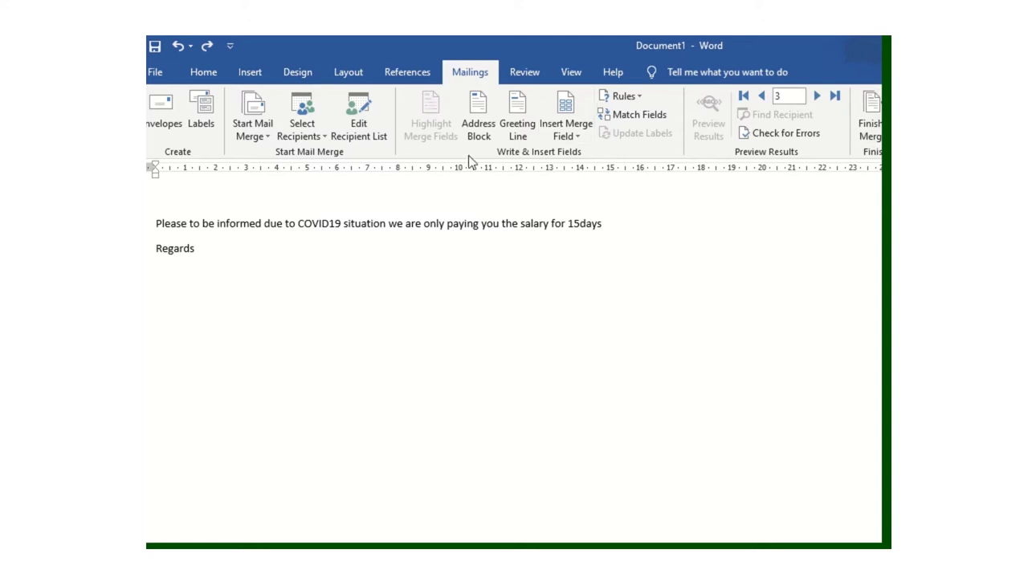
Step: Make the letter an E-mail Messages mail merge from the Mailings tab
click(207, 74)
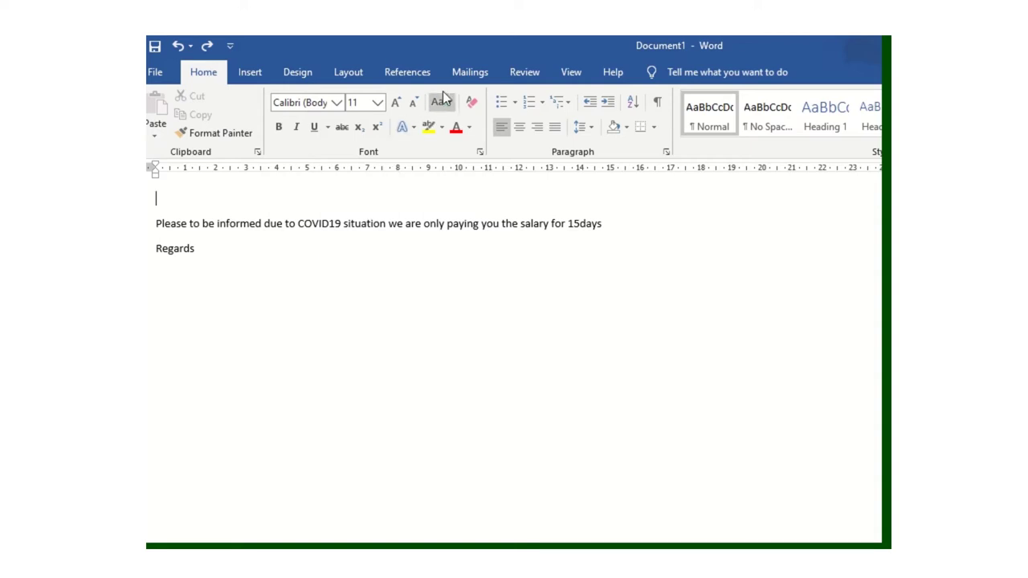
click(470, 73)
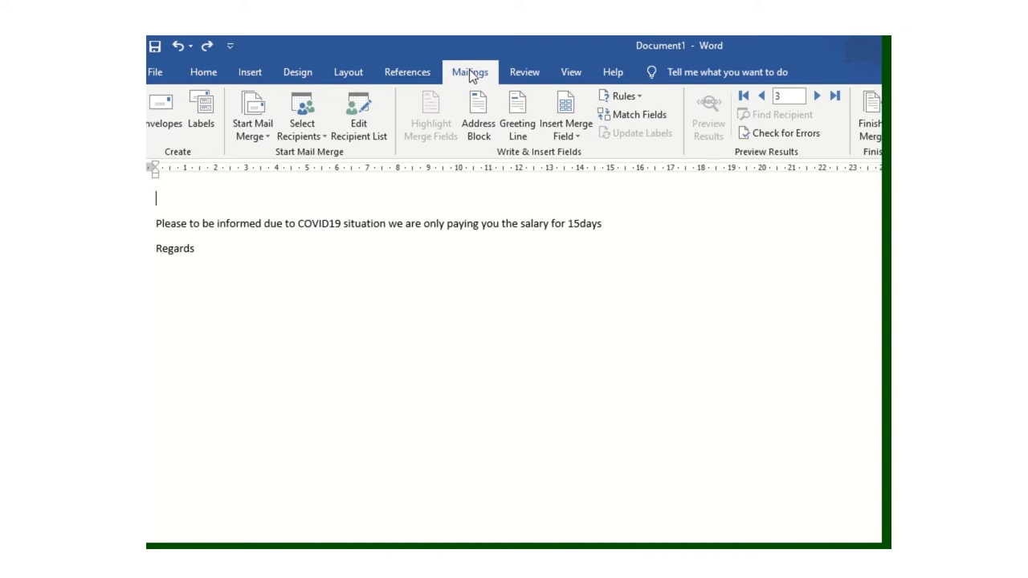
click(206, 74)
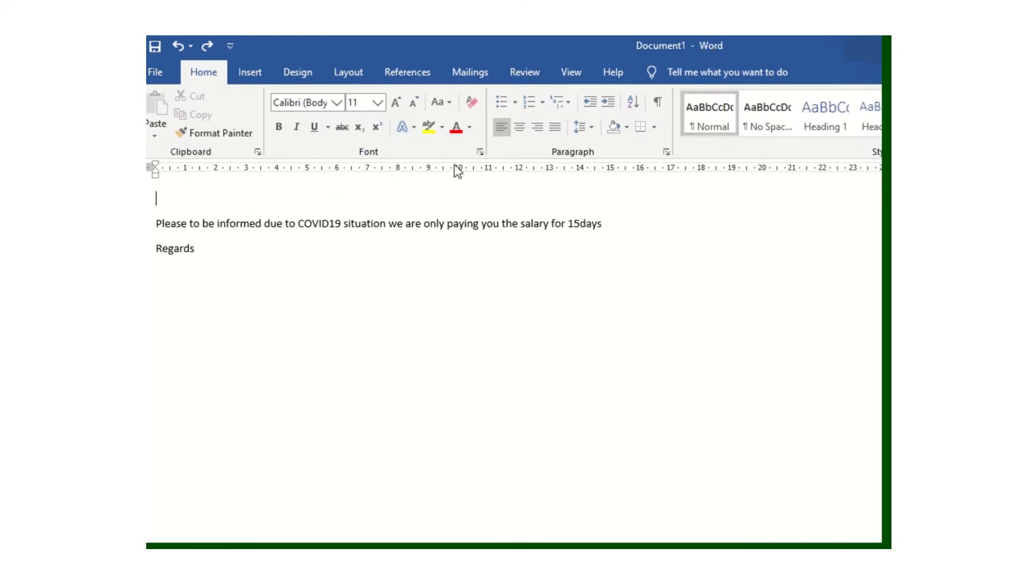
click(479, 78)
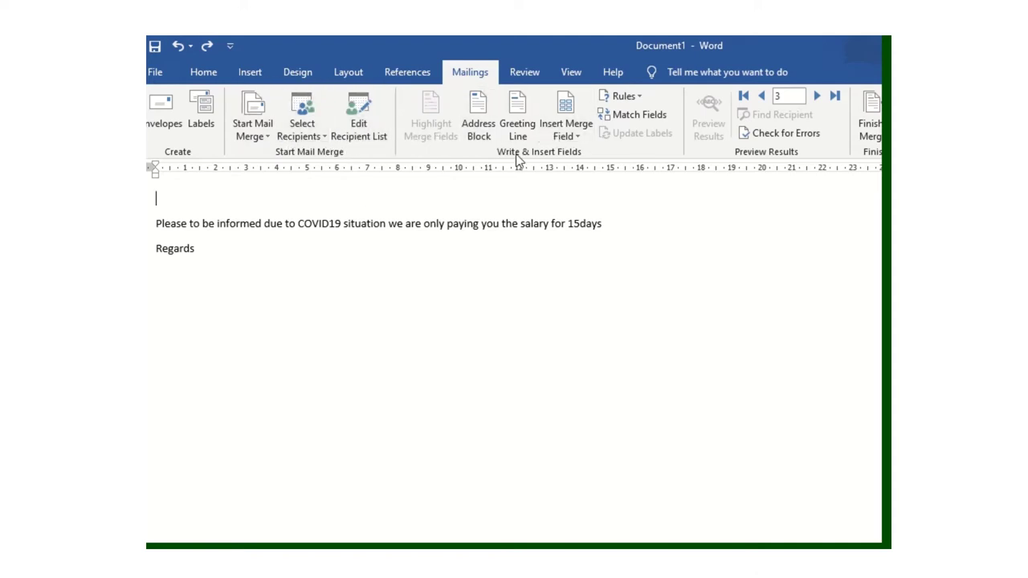
click(259, 129)
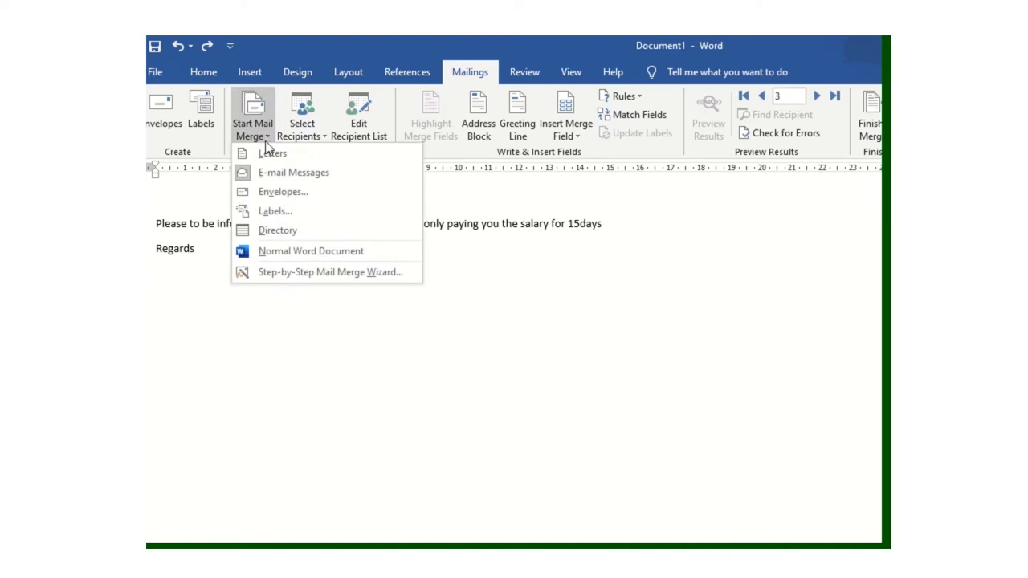
click(278, 175)
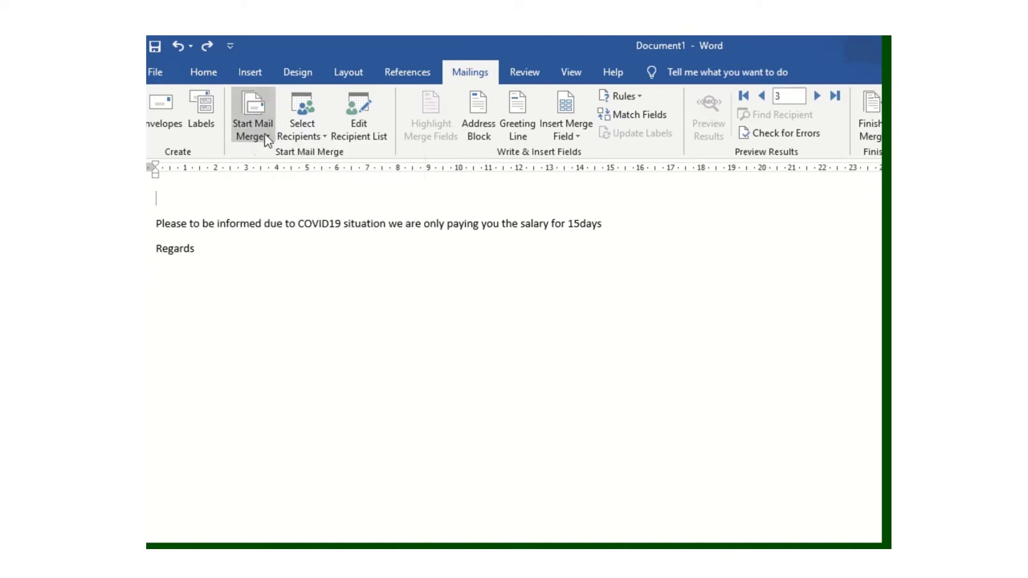
click(262, 129)
click(278, 174)
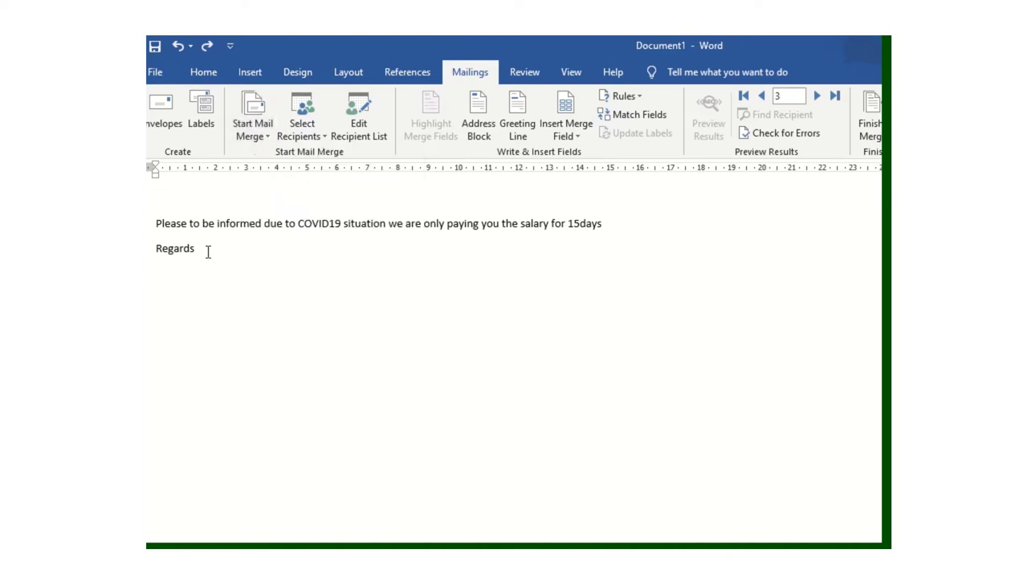
Step: Put the insertion point on the blank top line of the letter
drag(206, 251, 160, 222)
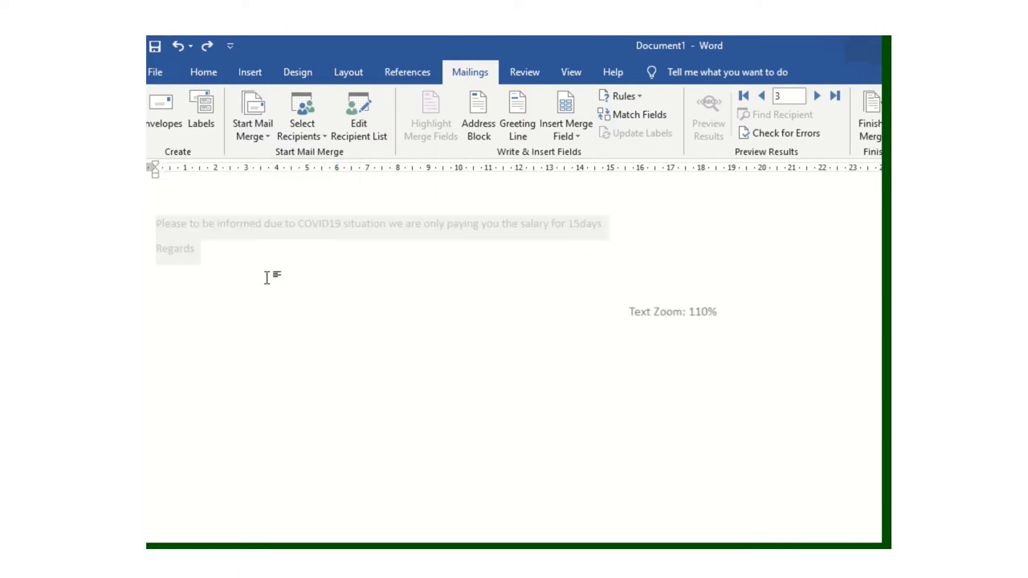
scroll(268, 277, up, 2)
scroll(270, 281, up, 1)
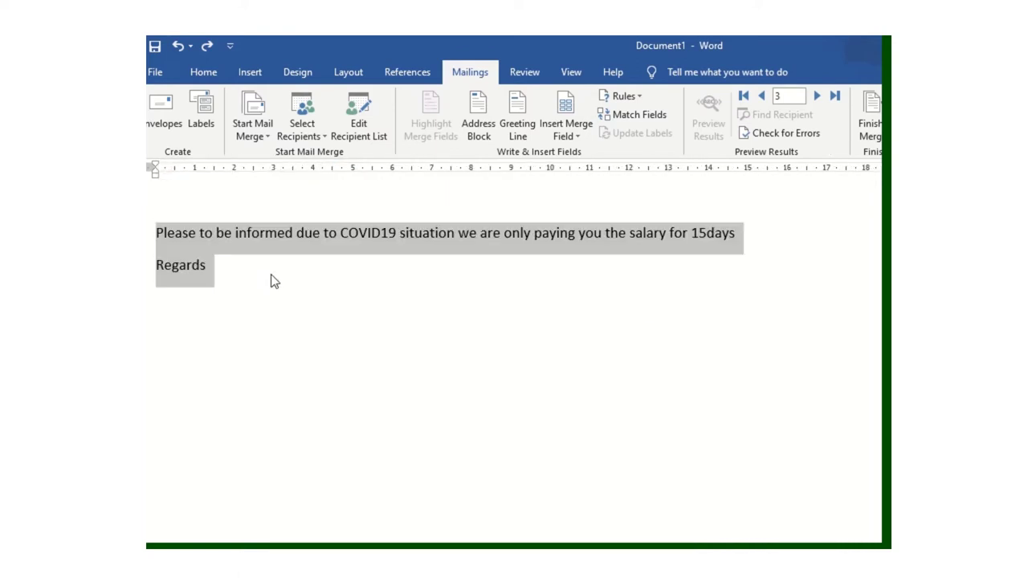
scroll(273, 280, down, 1)
scroll(271, 277, down, 1)
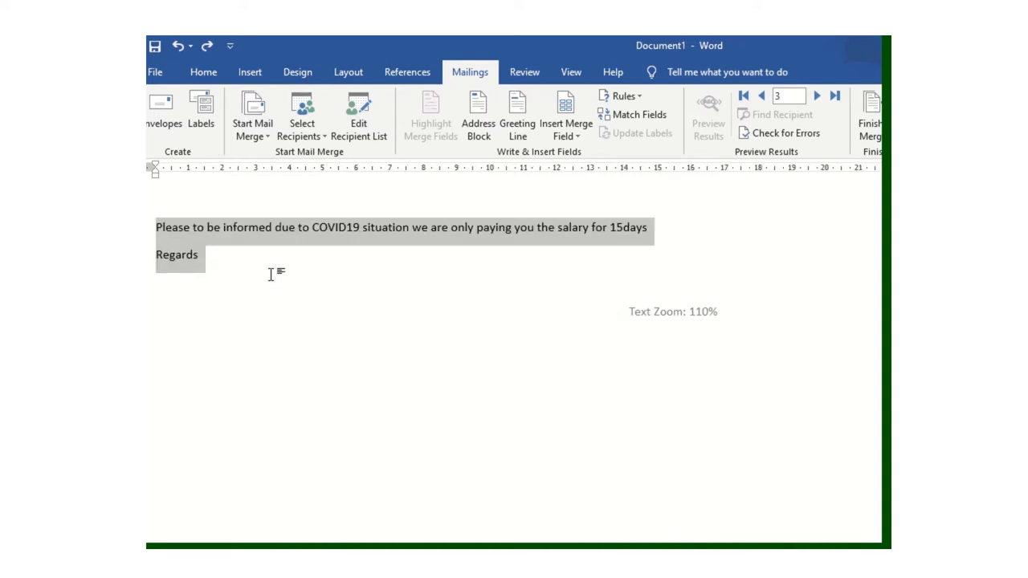
click(210, 198)
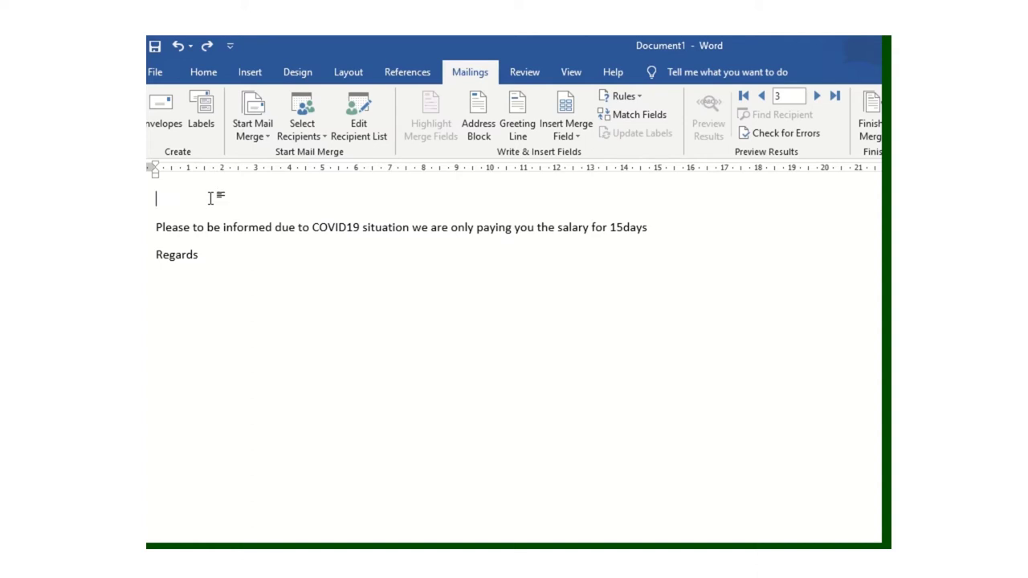
Step: Review the five recipients in Edit Recipient List, then close it
click(355, 119)
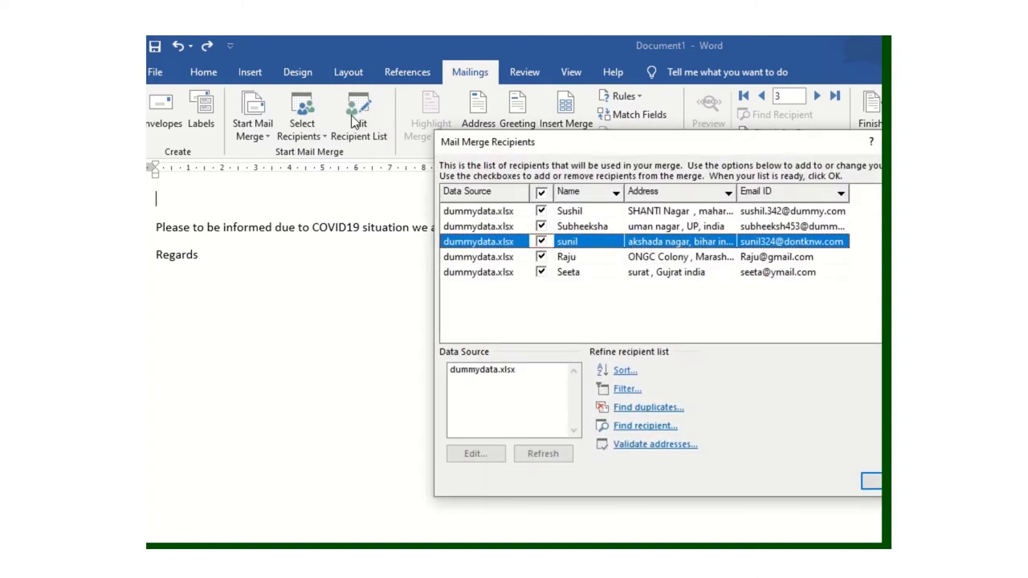
click(550, 302)
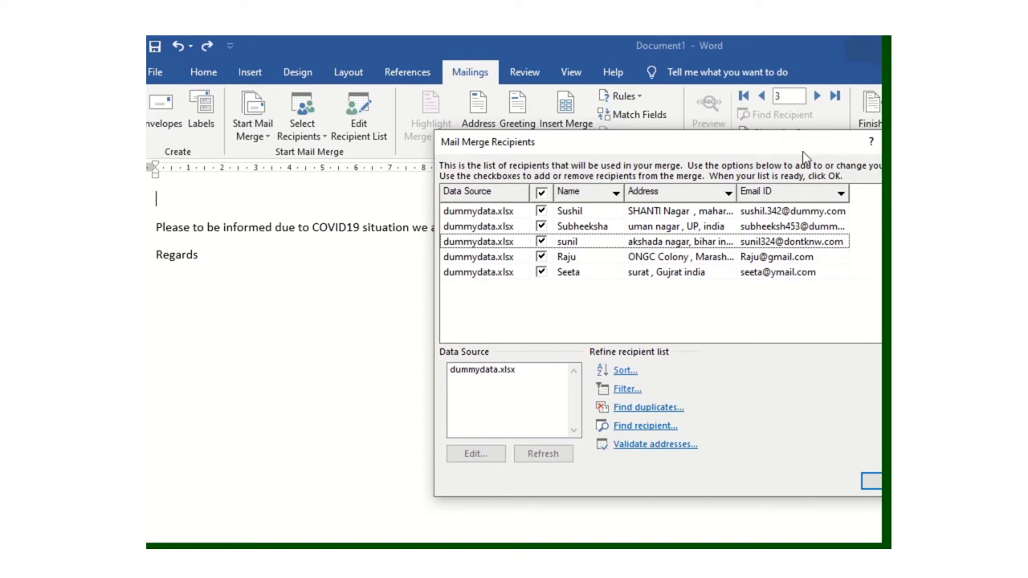
drag(770, 148, 752, 161)
click(752, 158)
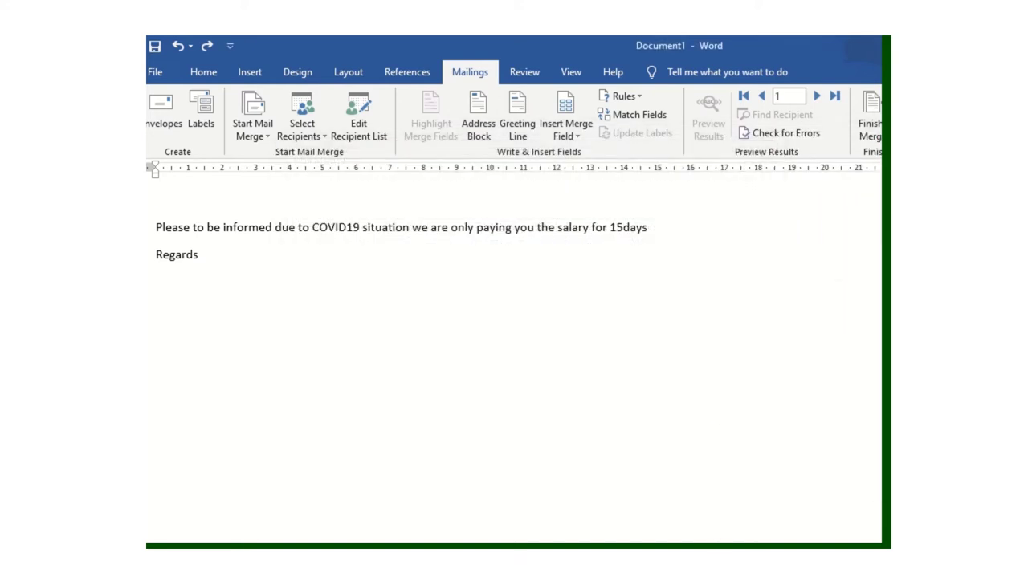
Step: In the dummydata workbook, select the Name, Email ID and Address columns (A1:C6) in turn
mouse_move(742, 562)
click(857, 522)
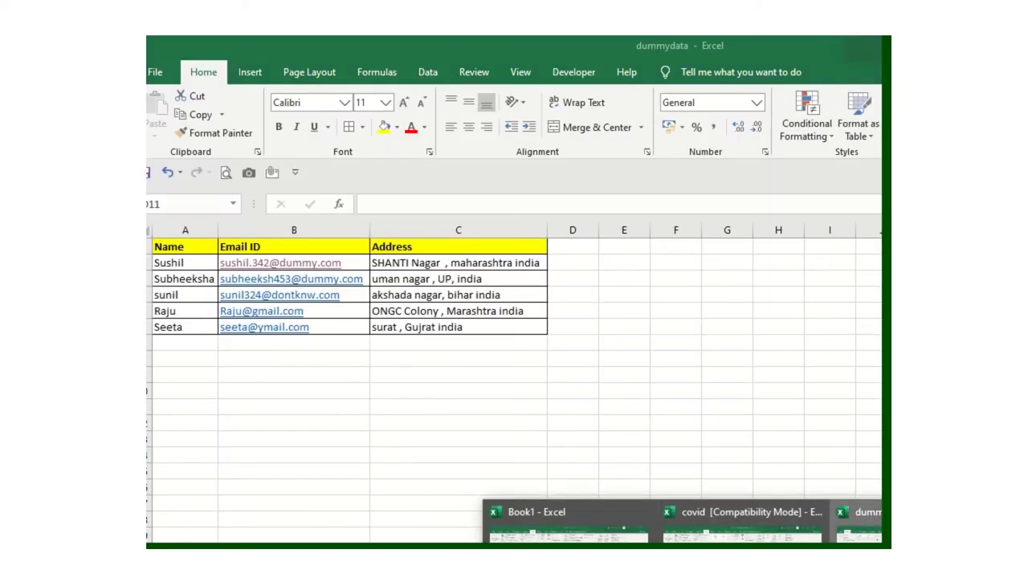
click(365, 311)
click(298, 363)
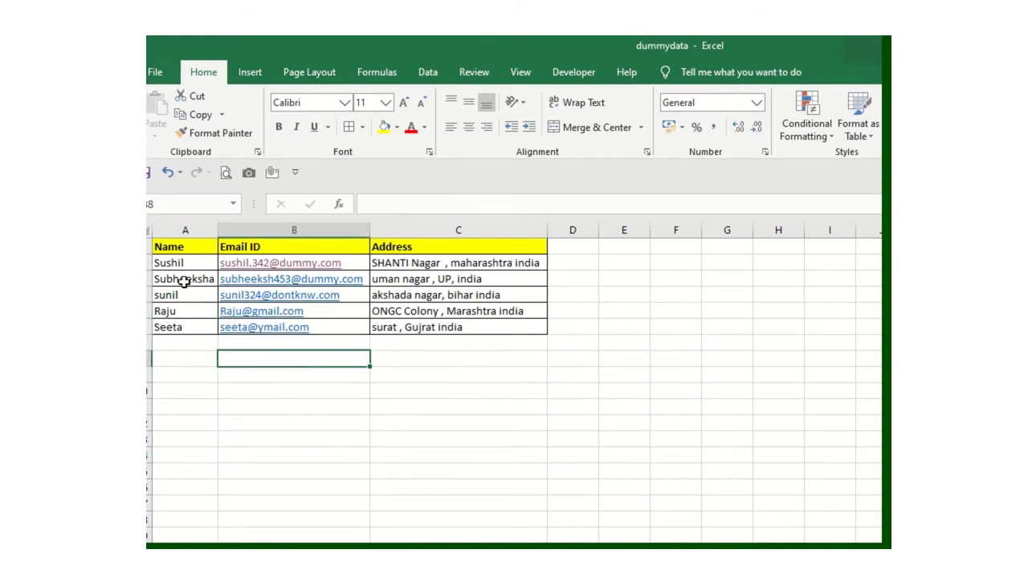
drag(187, 250, 185, 326)
drag(303, 247, 299, 327)
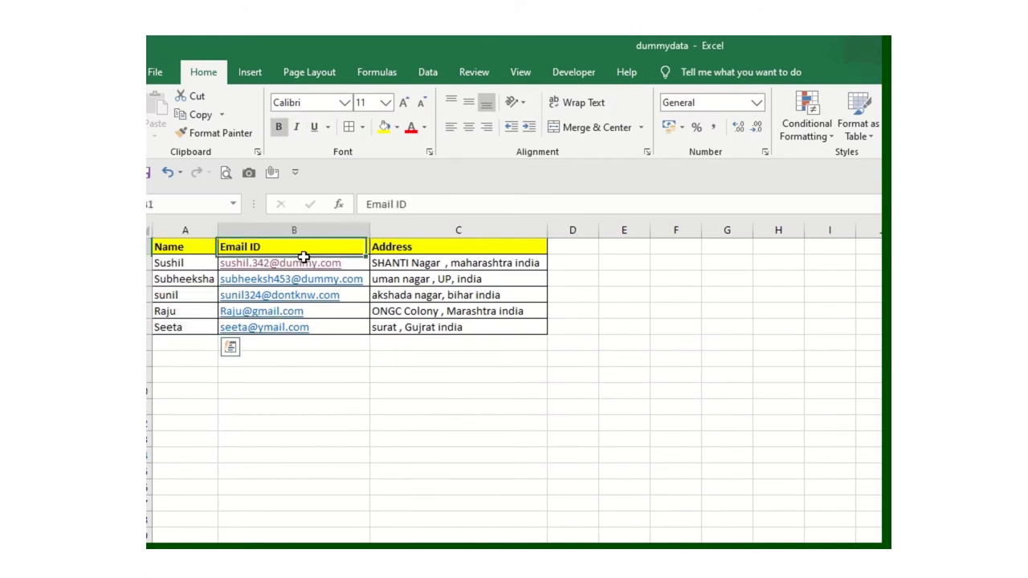
drag(436, 248, 435, 329)
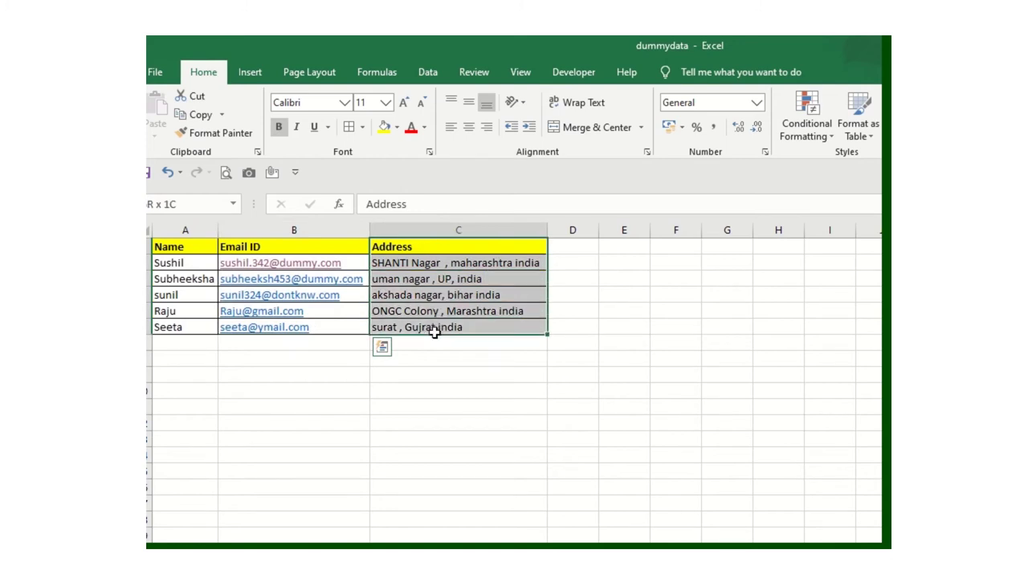
click(448, 268)
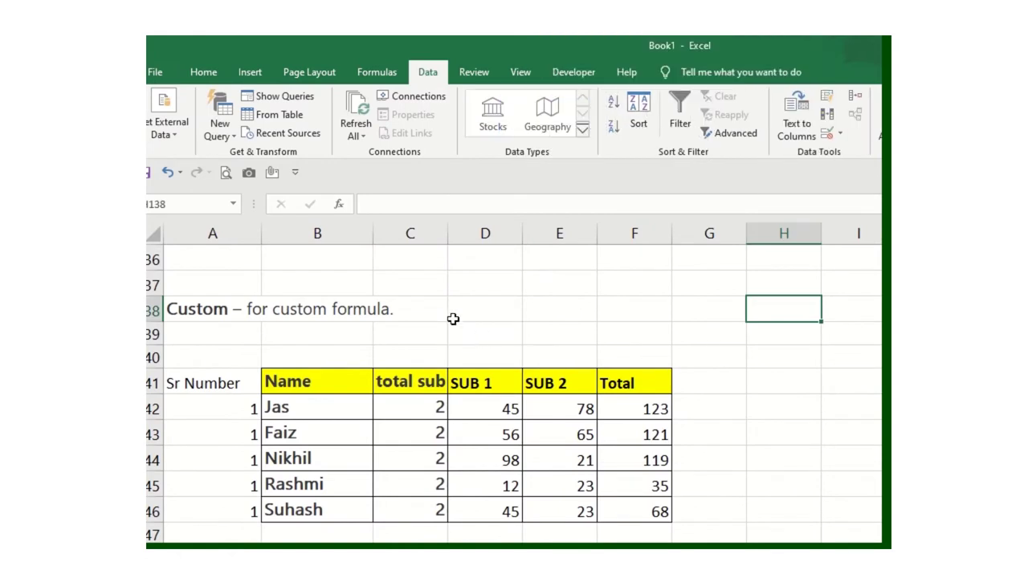
click(436, 304)
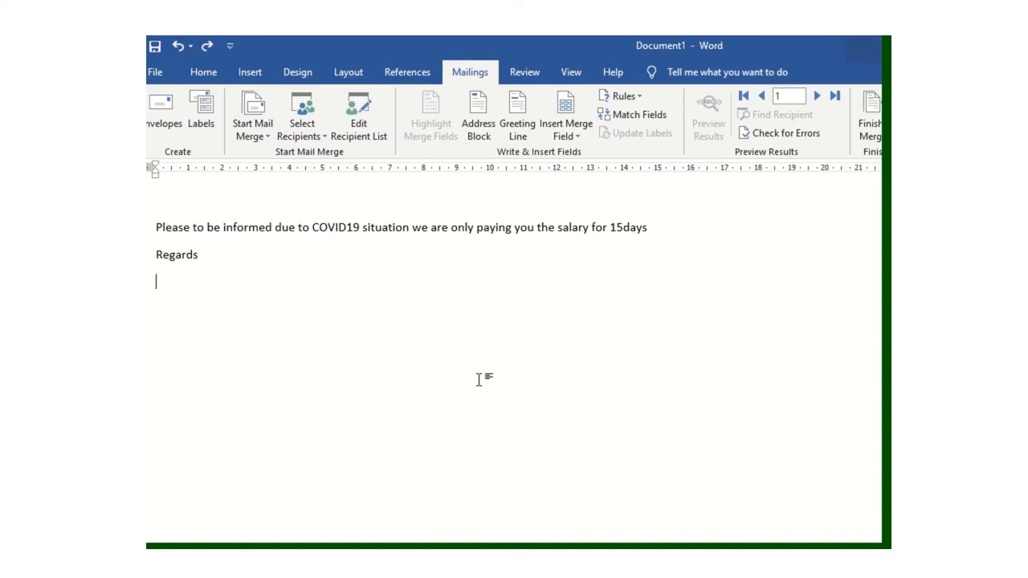
Step: Keep the E-mail Messages merge type and glance over the recipient list
click(265, 135)
click(282, 178)
click(363, 135)
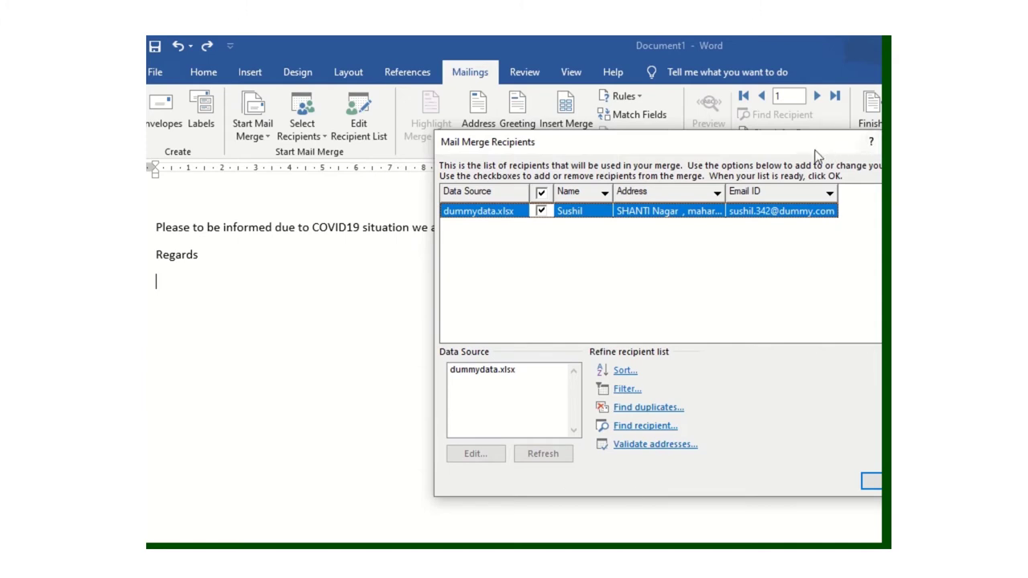
drag(800, 143, 655, 169)
click(755, 167)
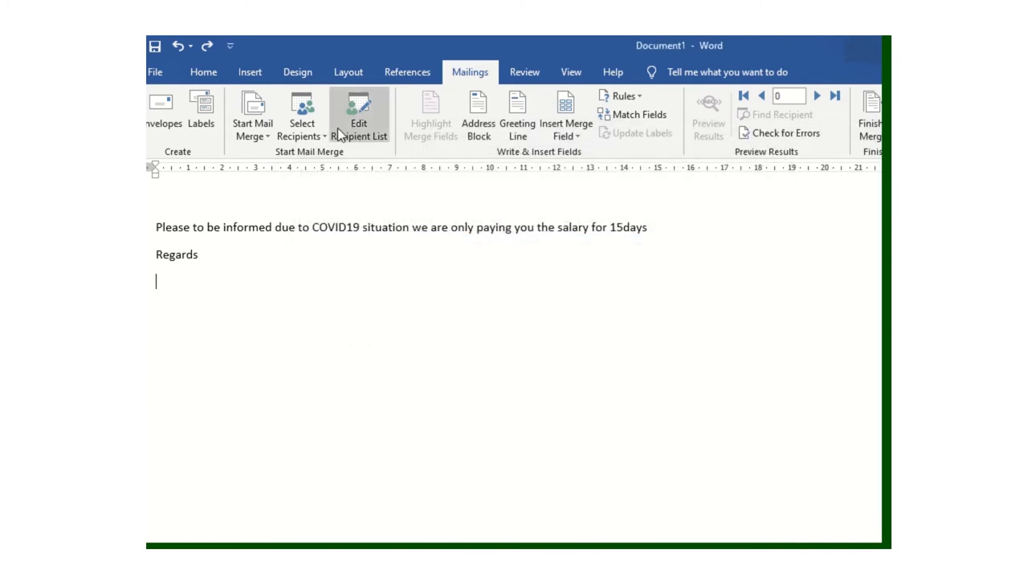
Step: Bring up the Select Recipients choices for the recipient source
click(314, 123)
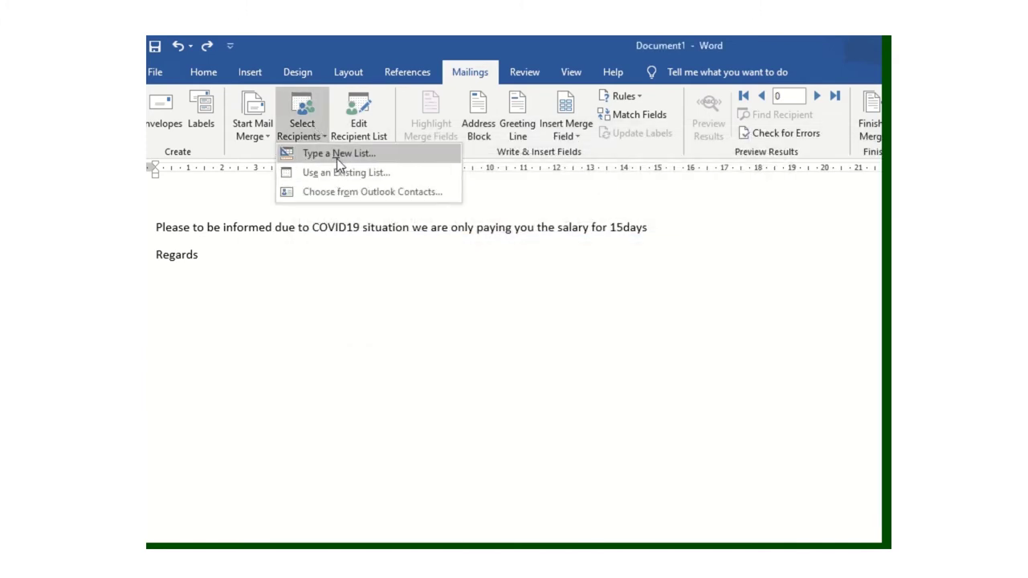
click(392, 116)
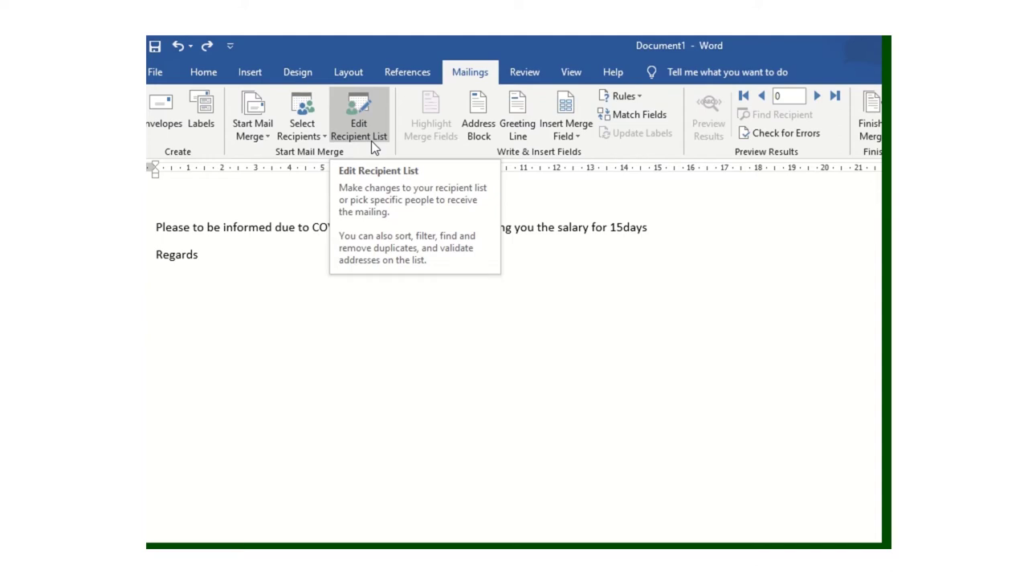
click(317, 136)
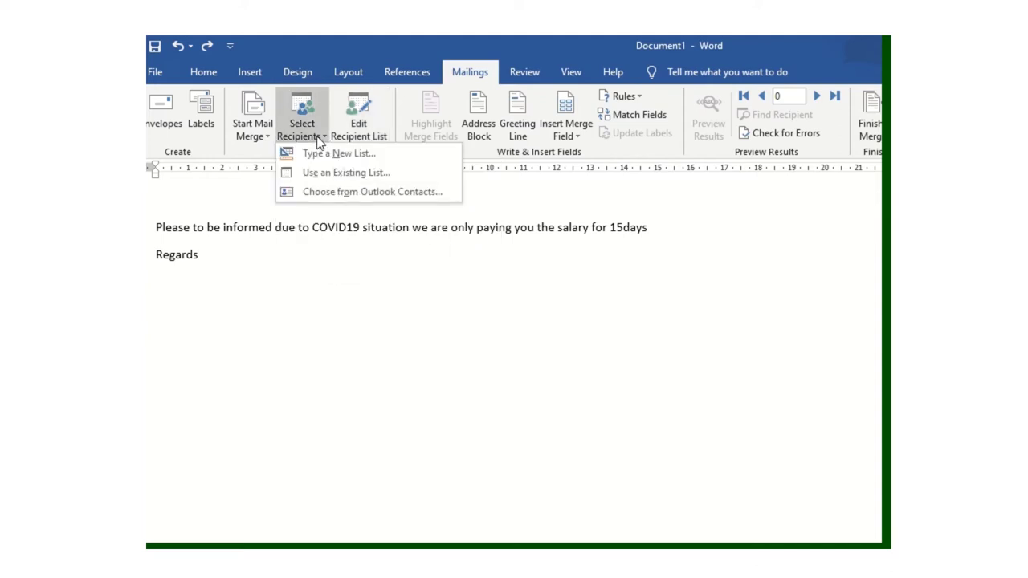
Step: Use dummydata from the VLOGGERMAINA folder as an existing list, confirm Sheet1$, and dismiss the error
click(327, 178)
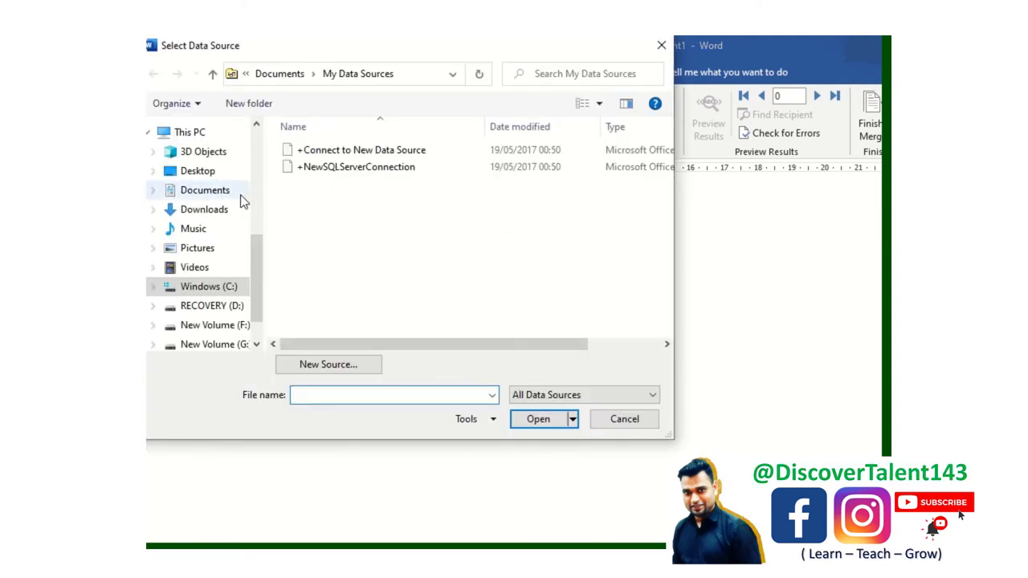
scroll(241, 233, up, 2)
scroll(241, 236, up, 3)
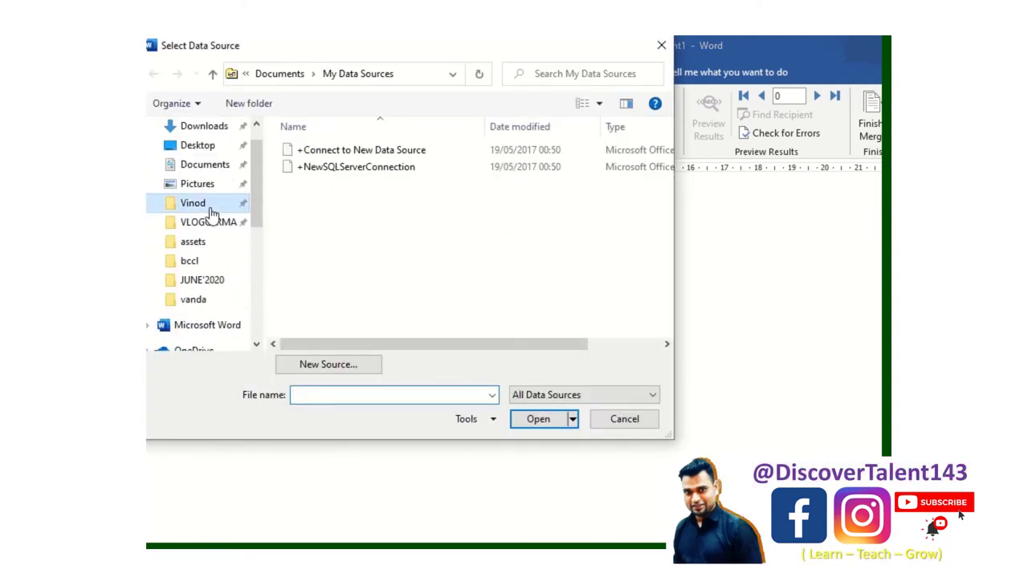
click(201, 204)
click(213, 224)
click(310, 185)
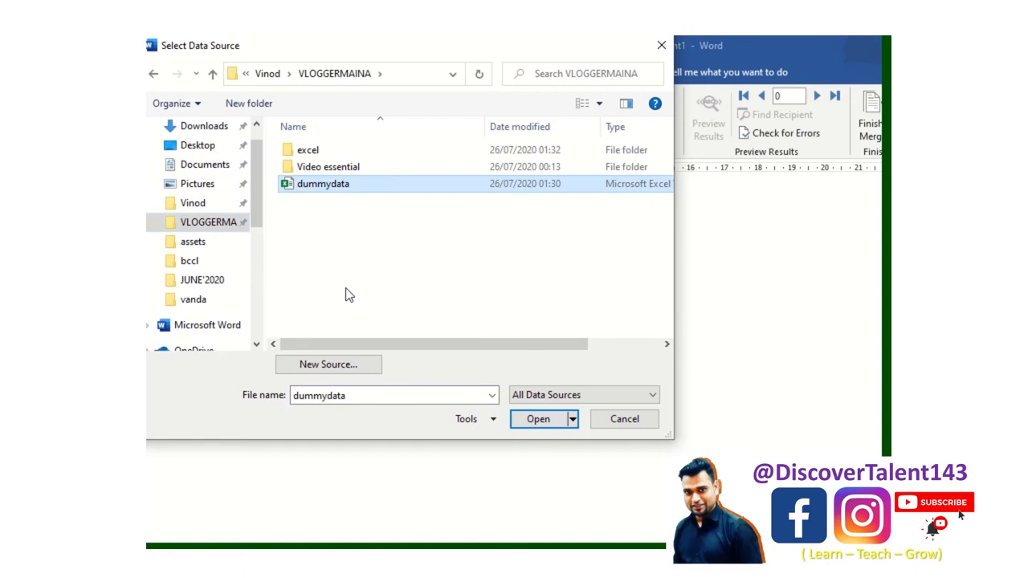
click(538, 422)
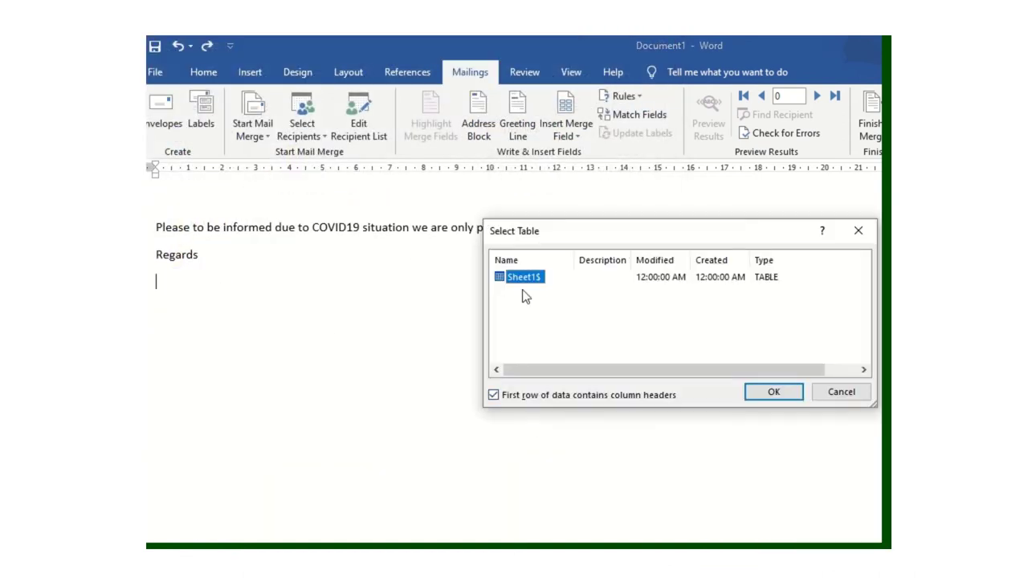
drag(572, 234, 488, 249)
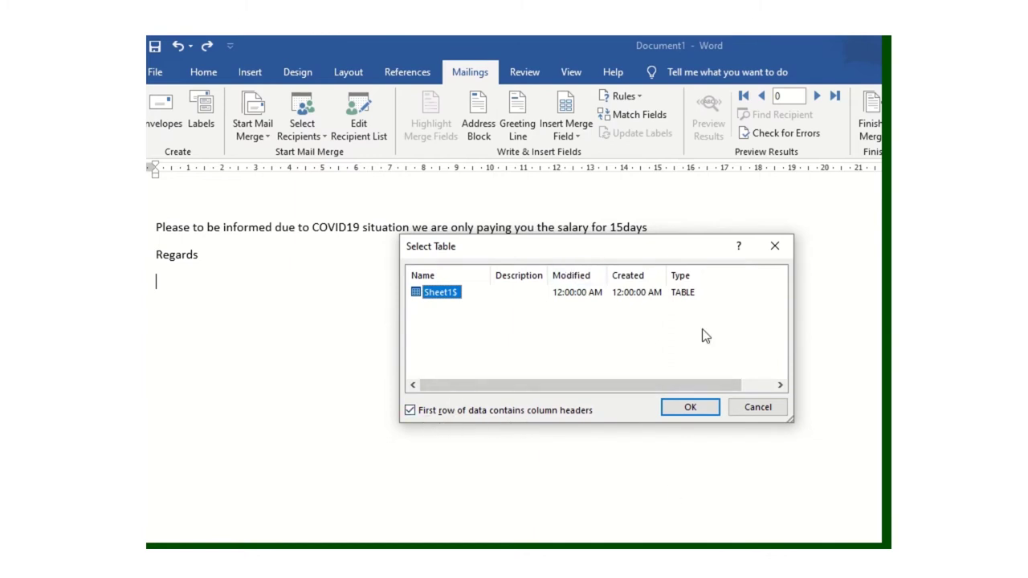
click(693, 410)
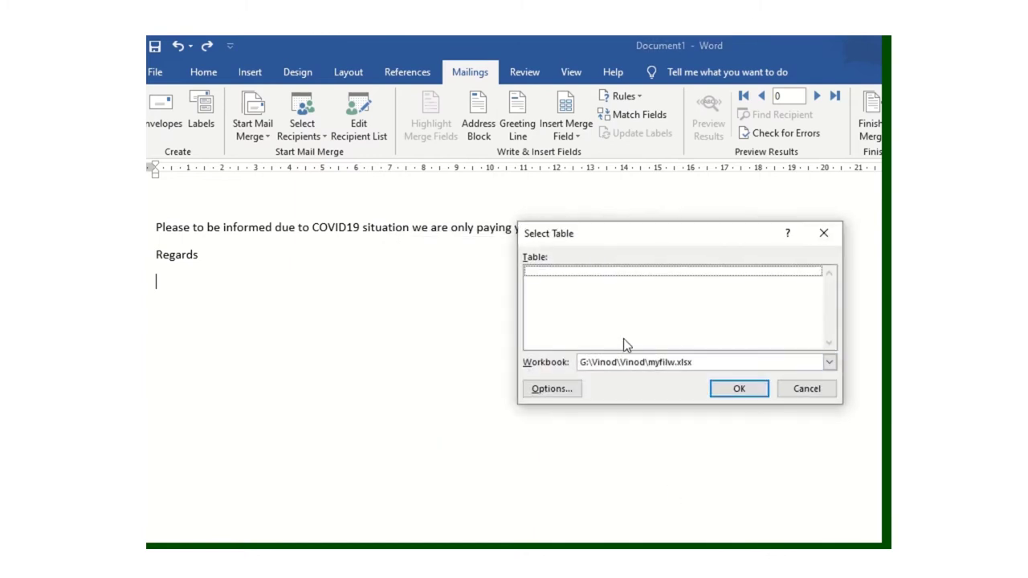
click(735, 389)
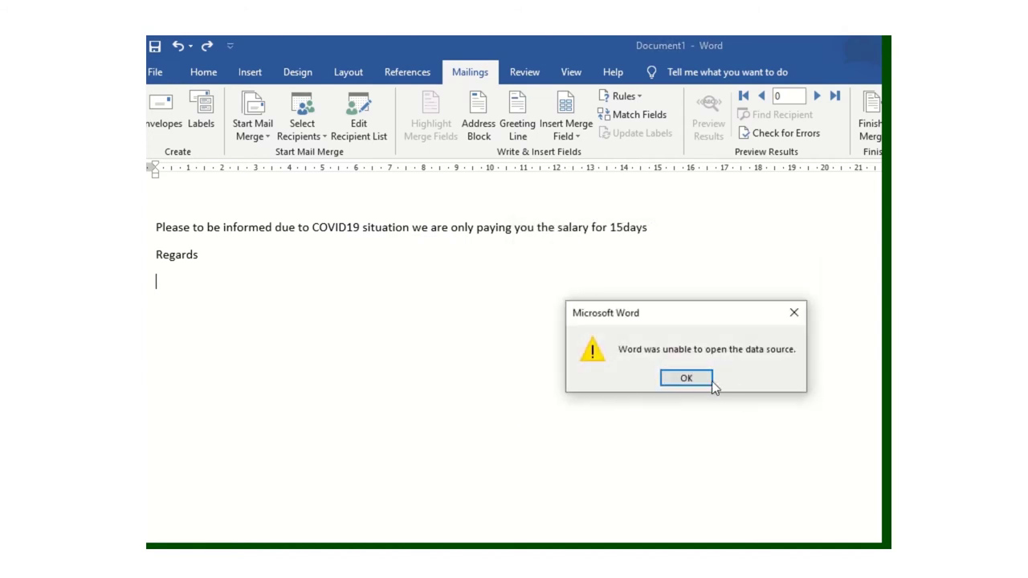
click(688, 378)
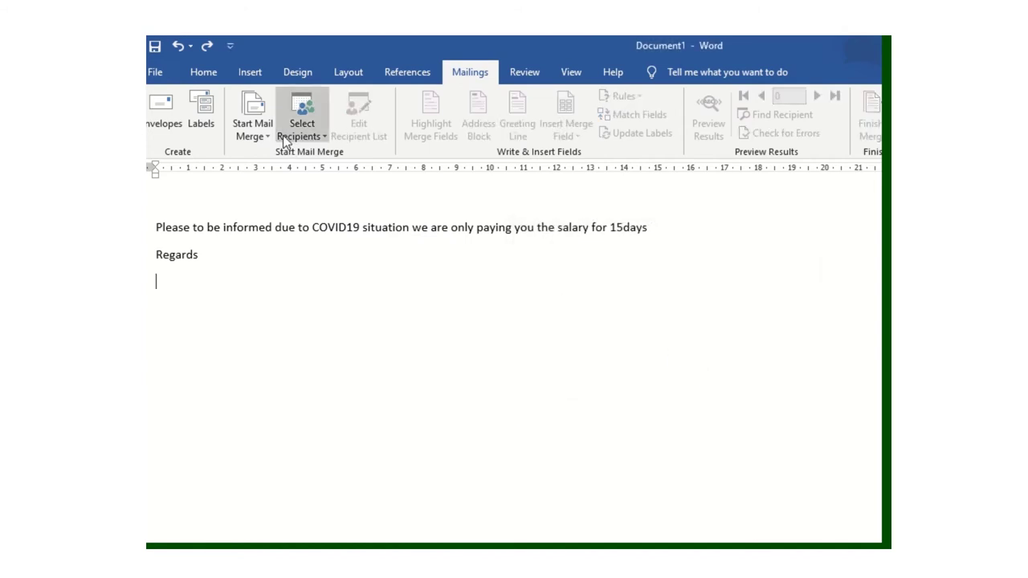
Step: Choose dummydata from VLOGGERMAINA again as the existing list and confirm its worksheet
click(302, 125)
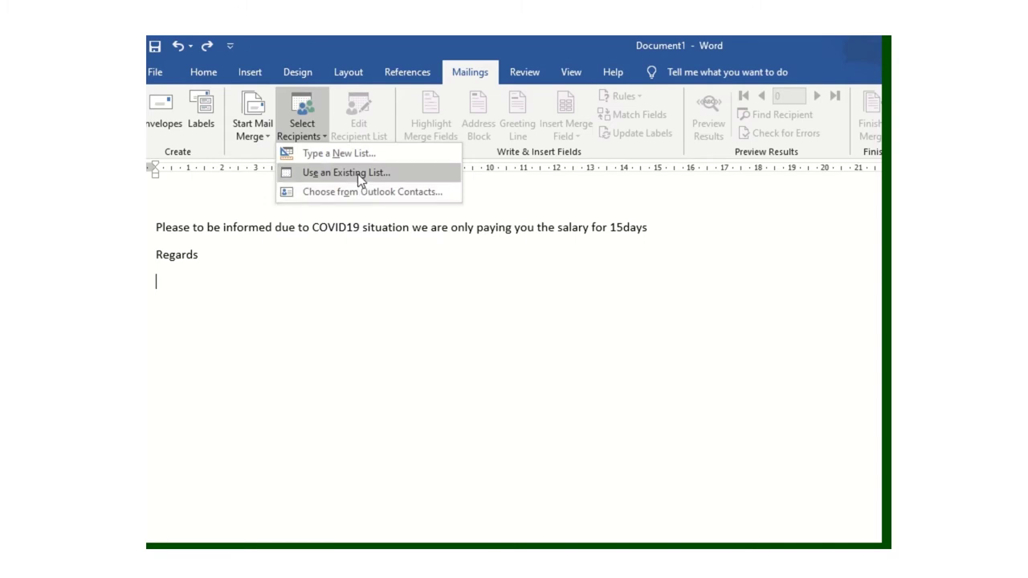
click(357, 171)
scroll(202, 185, up, 2)
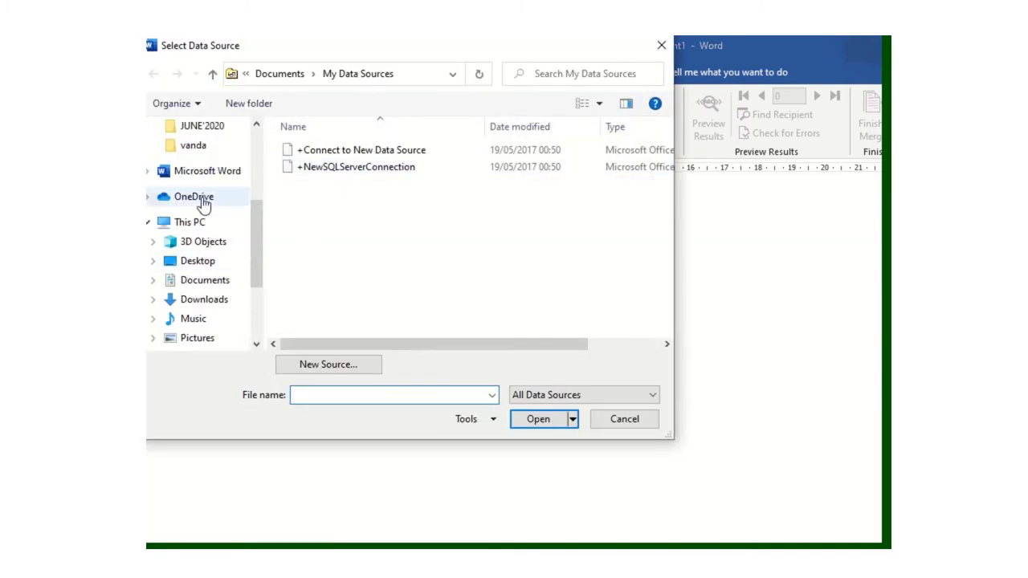
scroll(203, 205, up, 3)
click(211, 254)
double_click(323, 183)
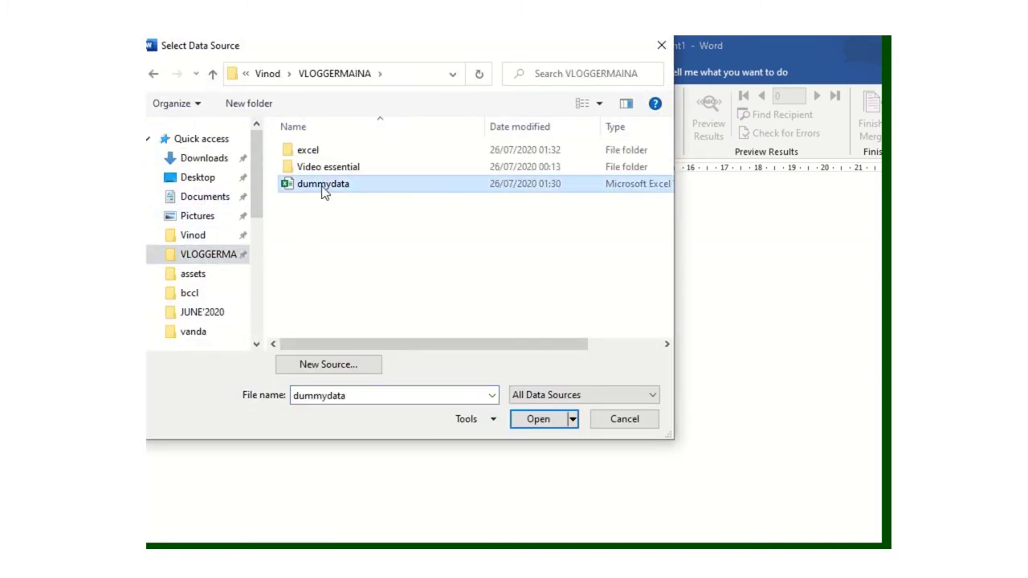
click(547, 421)
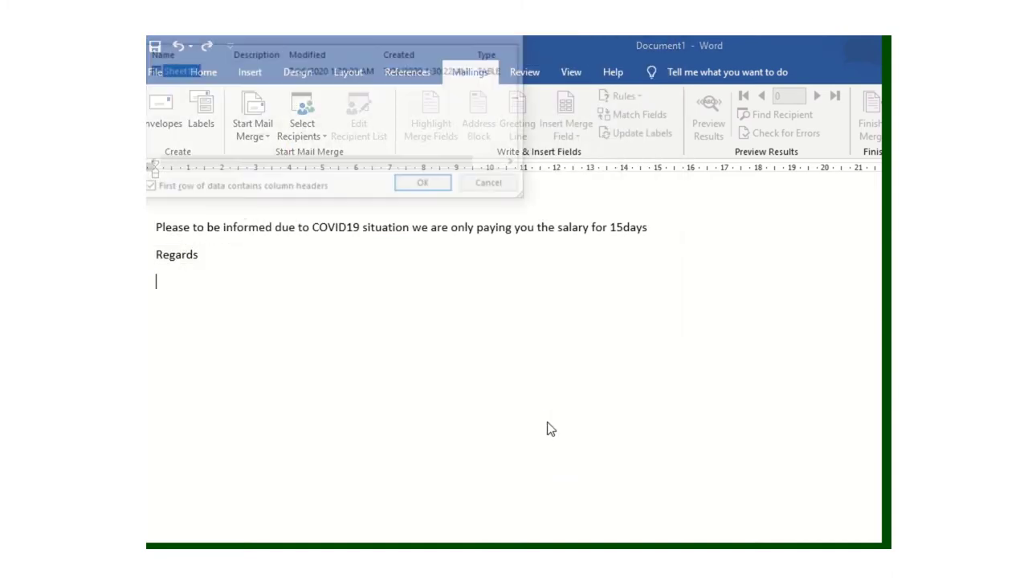
click(426, 185)
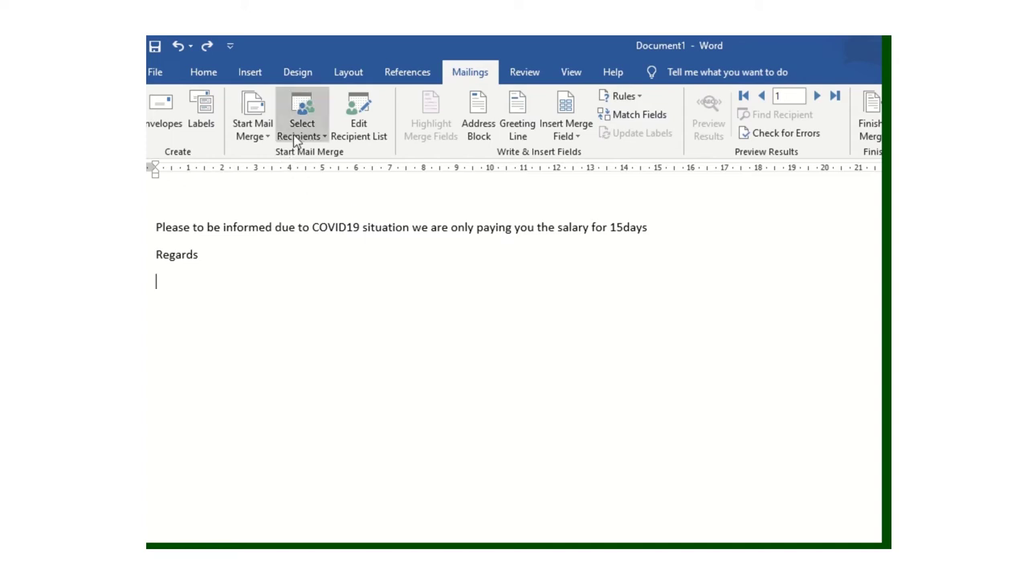
Step: Accept the five imported recipients and place the cursor on the letter's blank top line
click(358, 128)
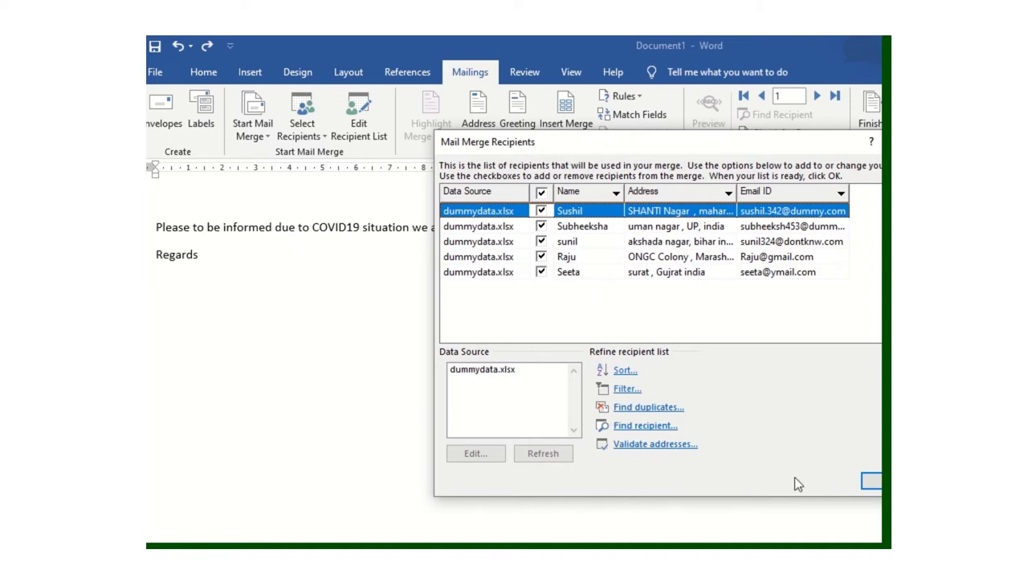
click(870, 481)
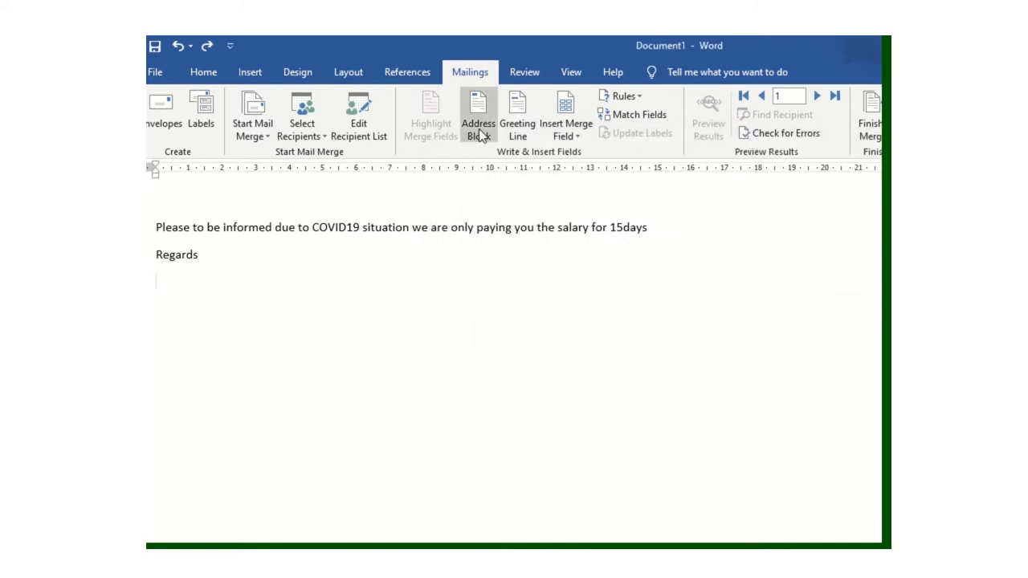
click(226, 208)
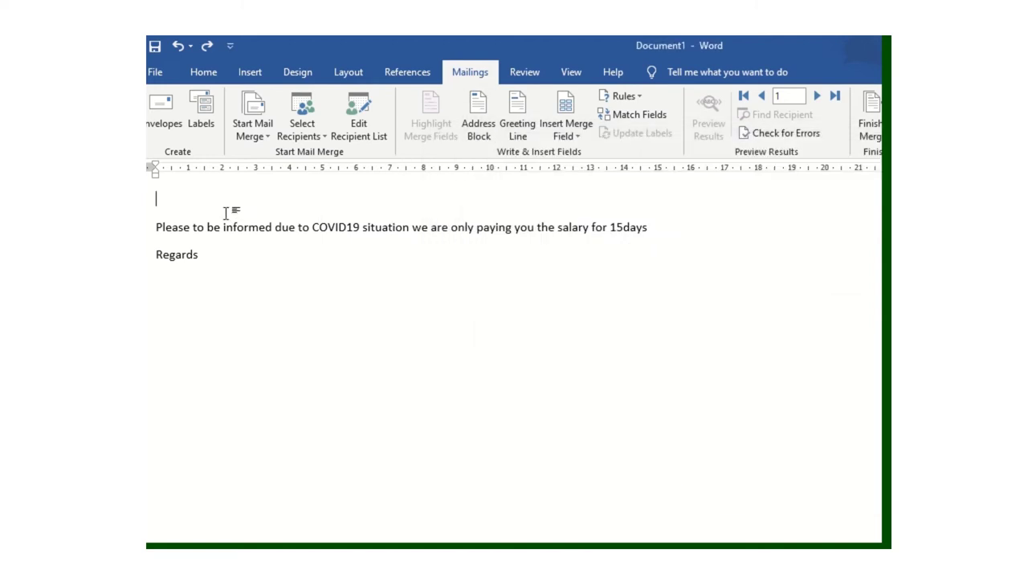
Step: Insert a default greeting line field at the top with a blank line below it
click(522, 127)
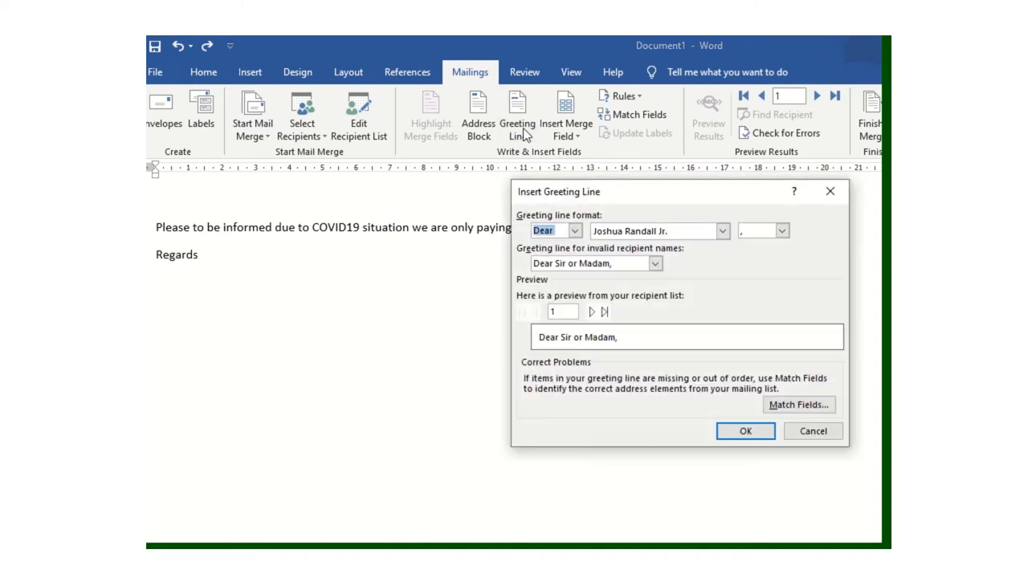
click(655, 264)
click(741, 432)
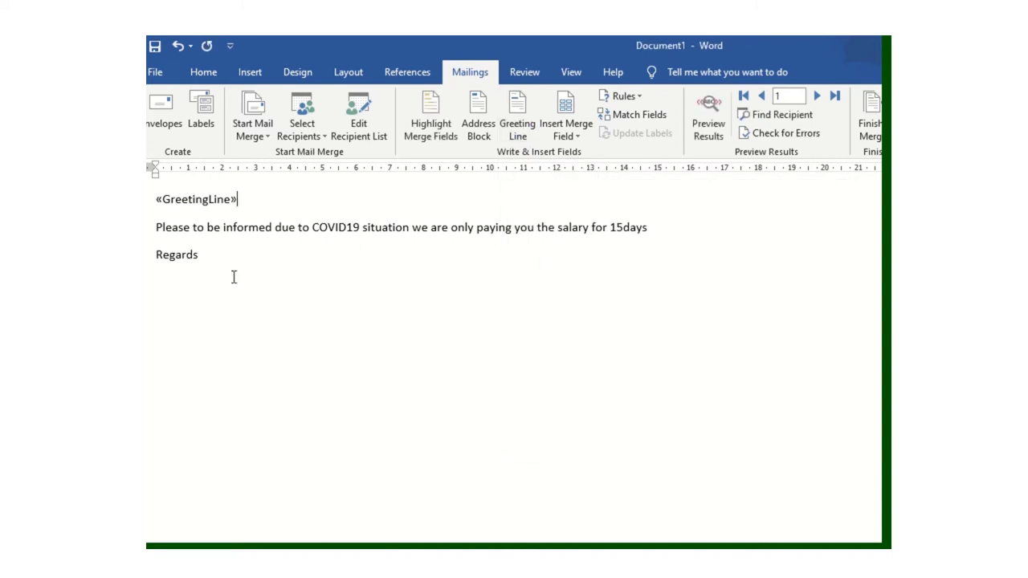
key(Return)
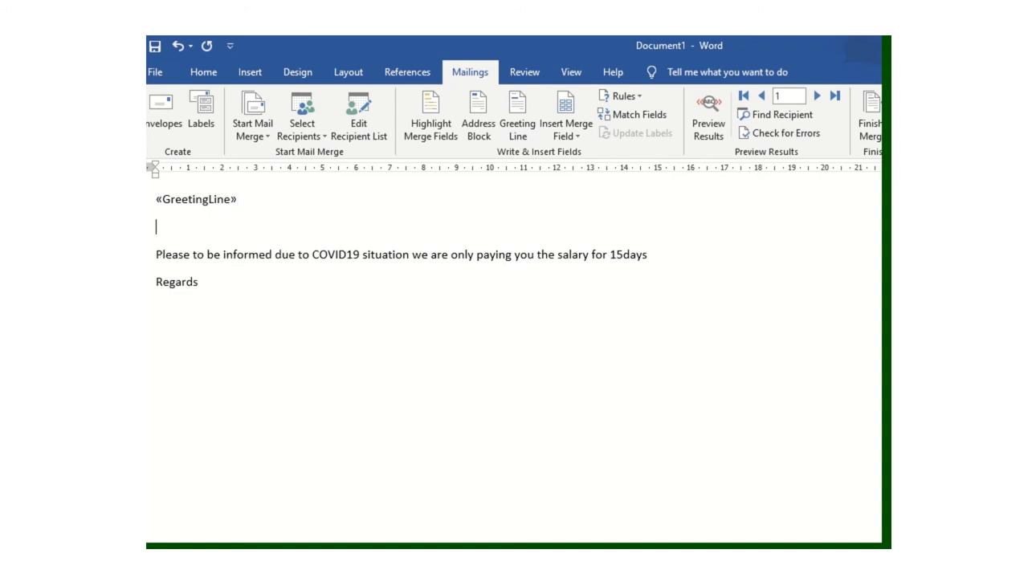
Step: Skip the address block and turn on Highlight Merge Fields
click(485, 126)
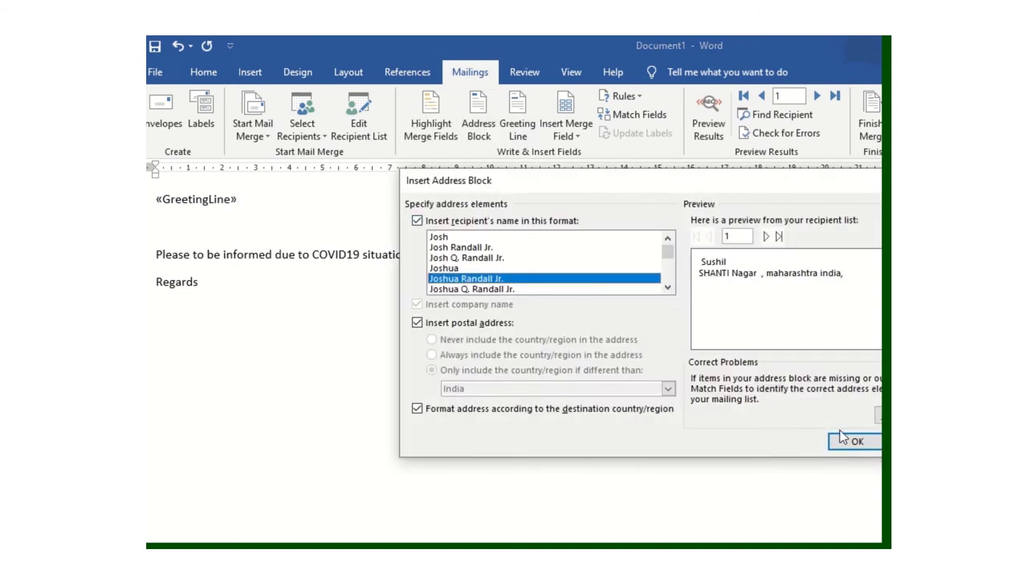
drag(725, 177, 545, 185)
click(746, 450)
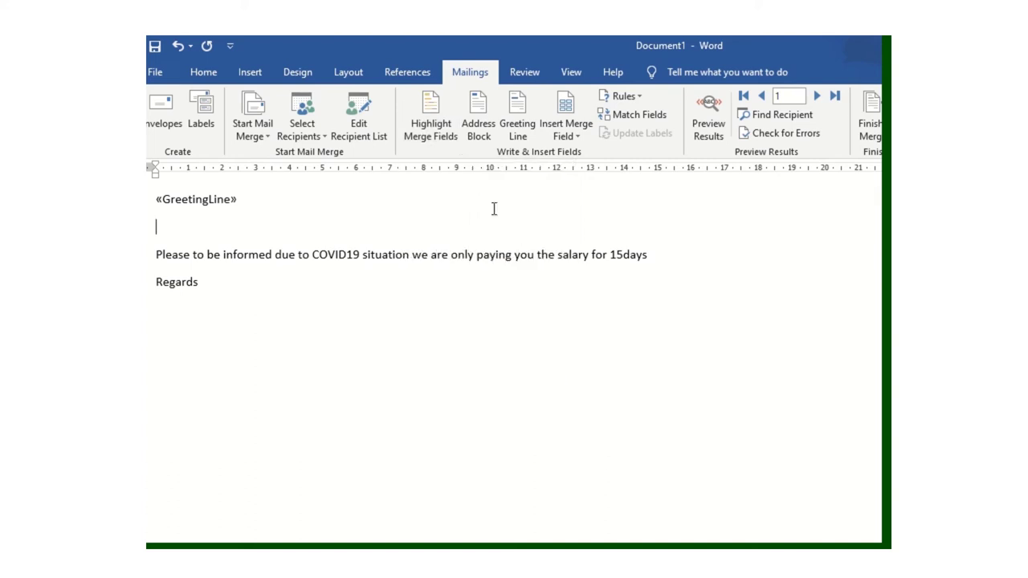
click(442, 127)
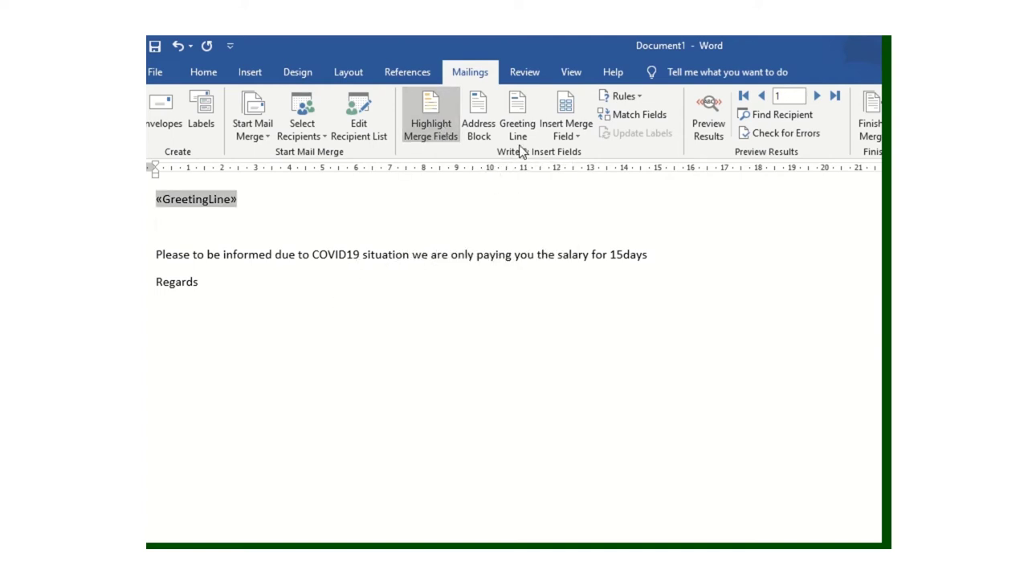
Step: Insert the Name field below the greeting and start an 'As per your' line after the 15days sentence
click(567, 136)
click(578, 152)
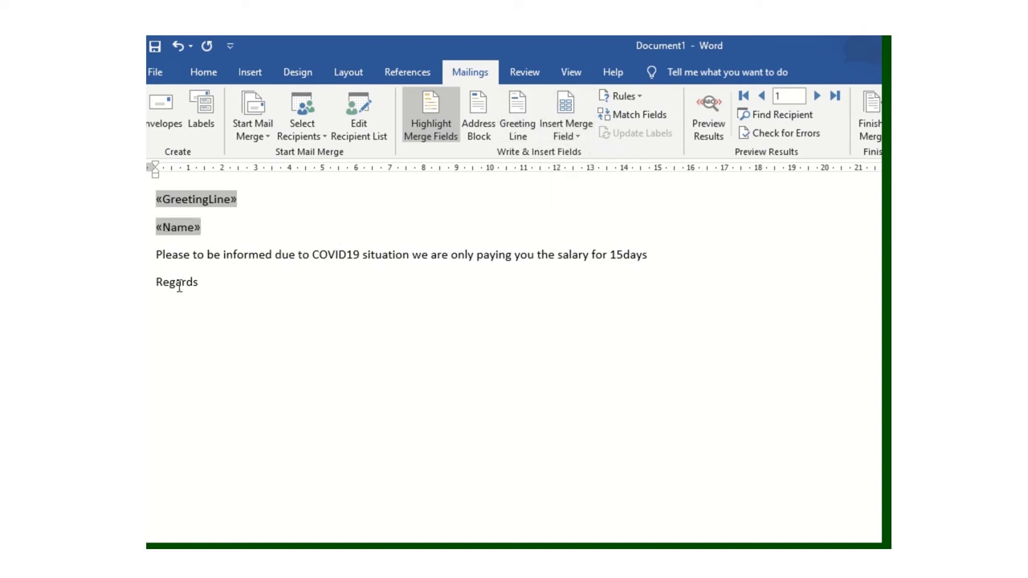
click(675, 258)
key(Return)
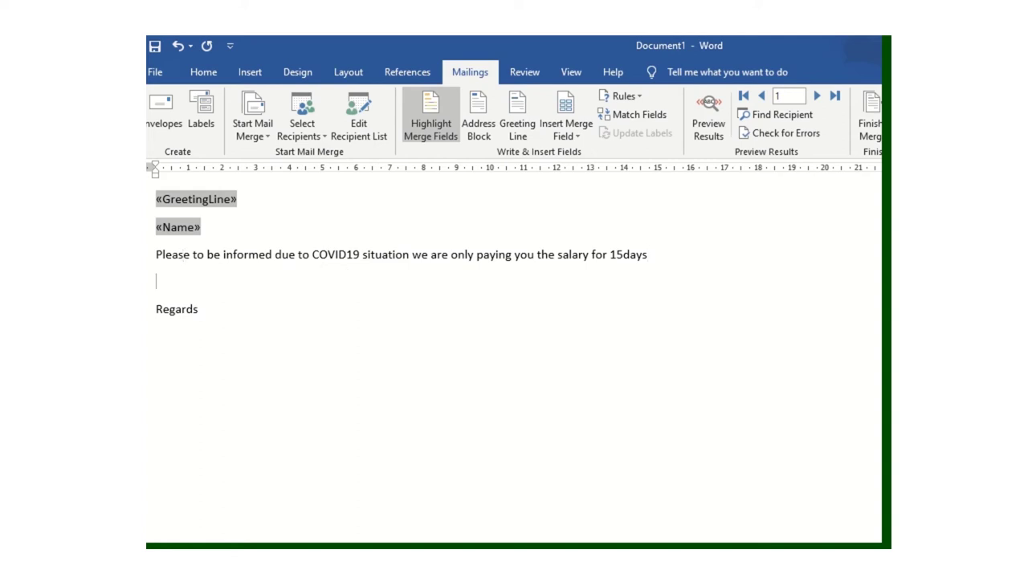
text(as y)
text(per)
text( your)
Step: Add the Address field after 'As per your' and sign 'Discover Talent' under Regards
click(575, 127)
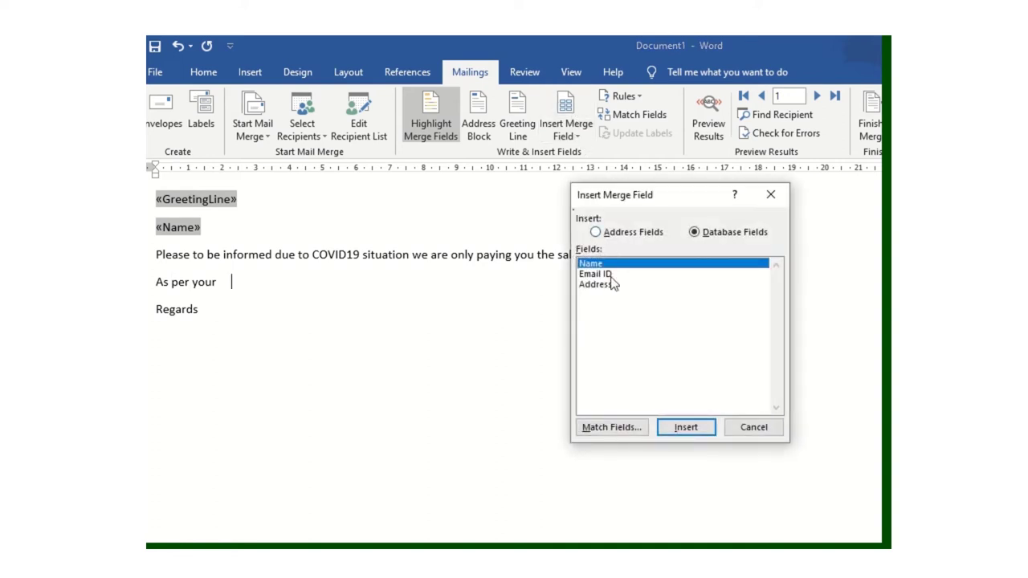
click(612, 284)
click(689, 428)
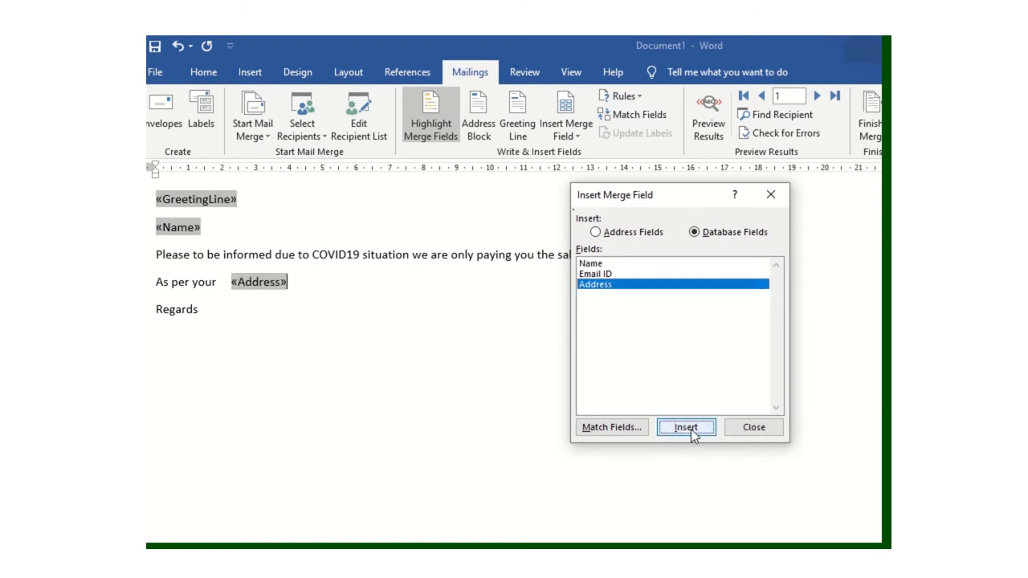
click(755, 430)
click(247, 327)
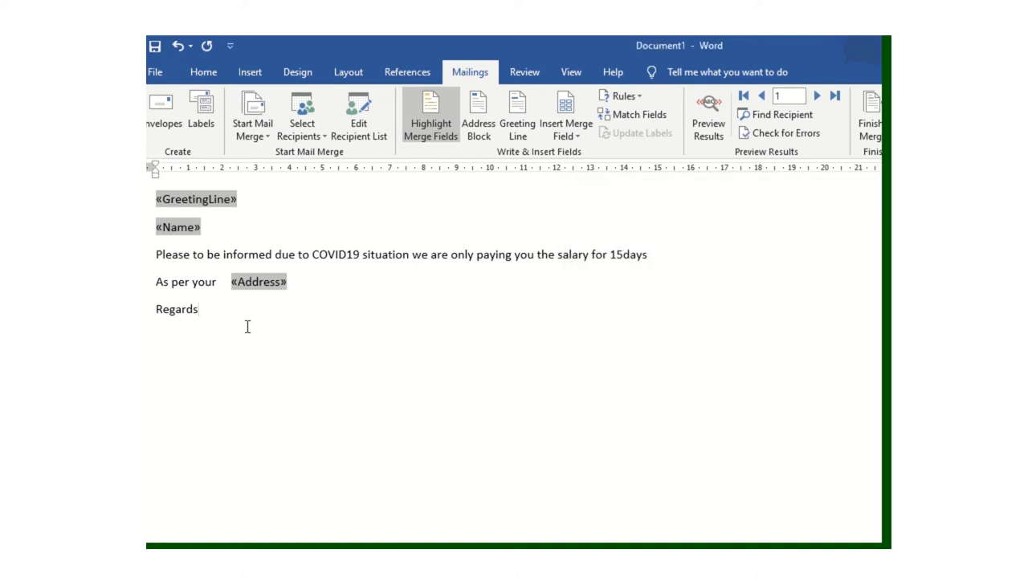
text(Disc)
text(over Talent)
Step: Start a new line right after the «Name» field
click(278, 236)
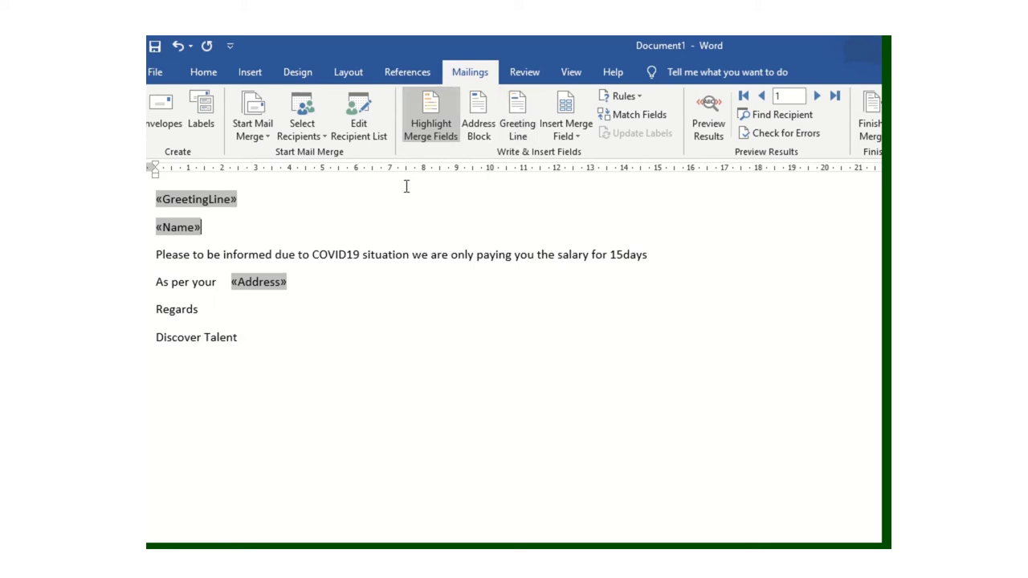
click(514, 128)
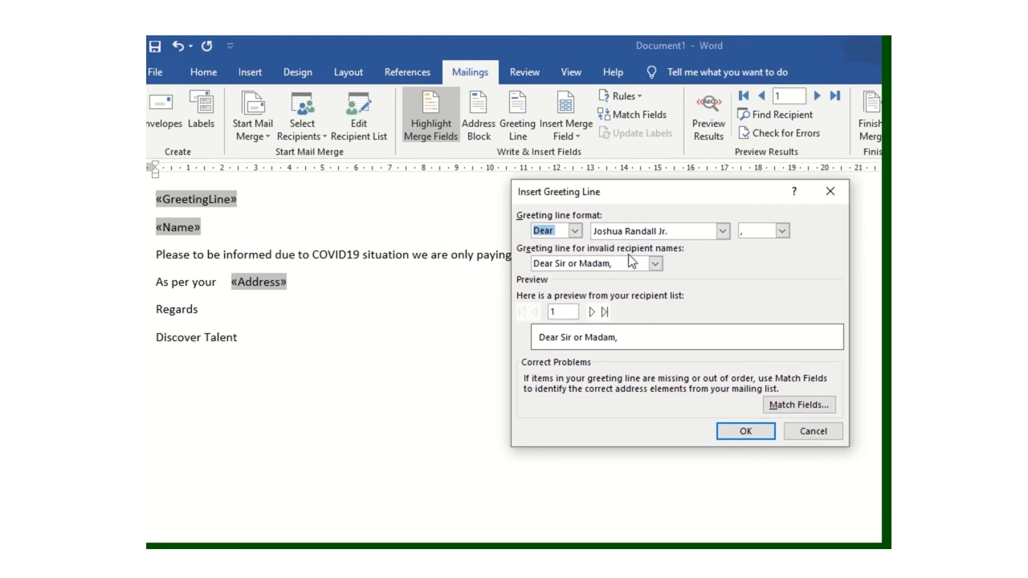
click(652, 231)
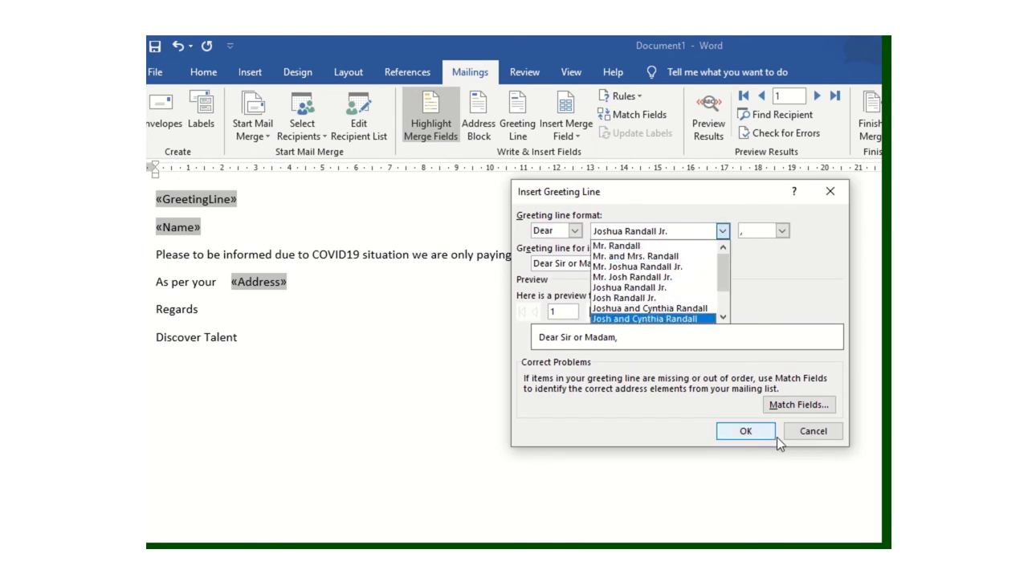
click(813, 431)
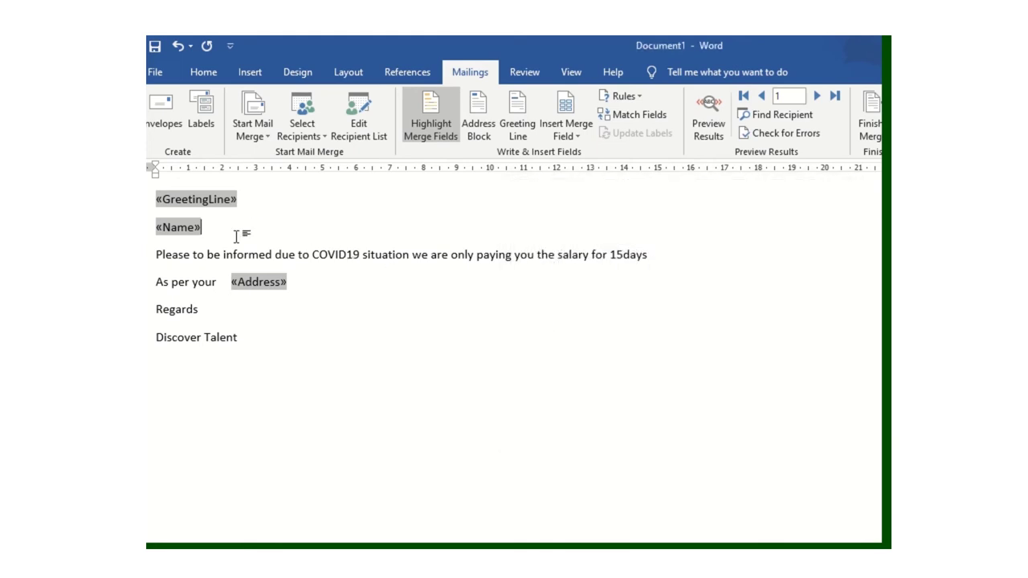
key(Return)
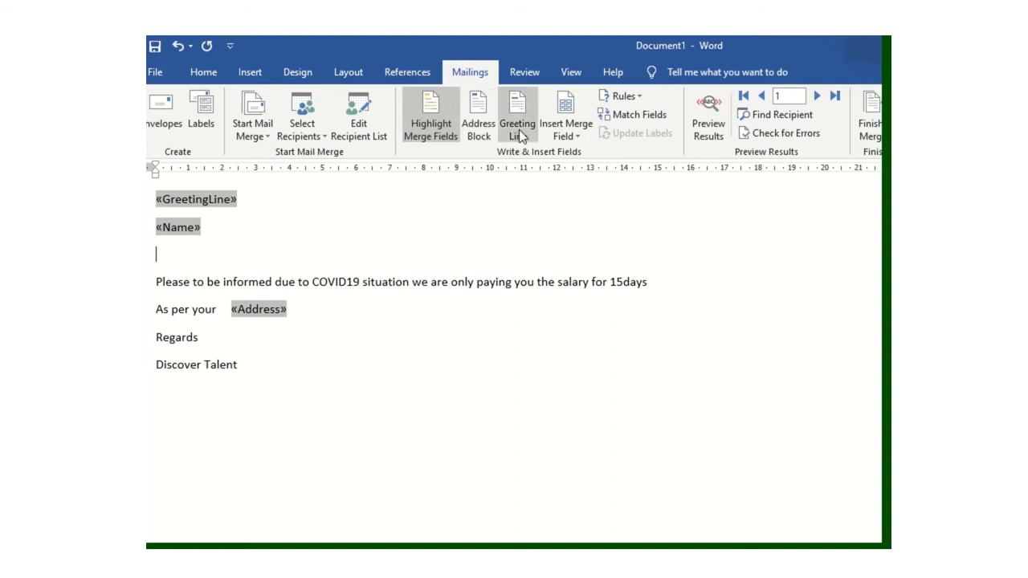
Step: Insert a greeting line using 'To Whom It May Concern:' for invalid names, then preview results
click(518, 129)
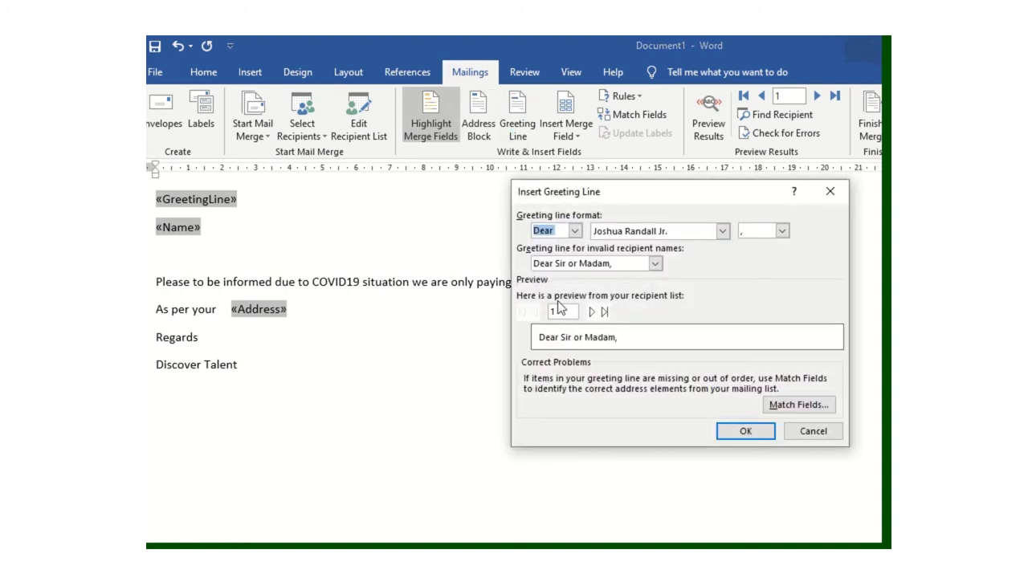
click(656, 265)
click(633, 262)
click(655, 265)
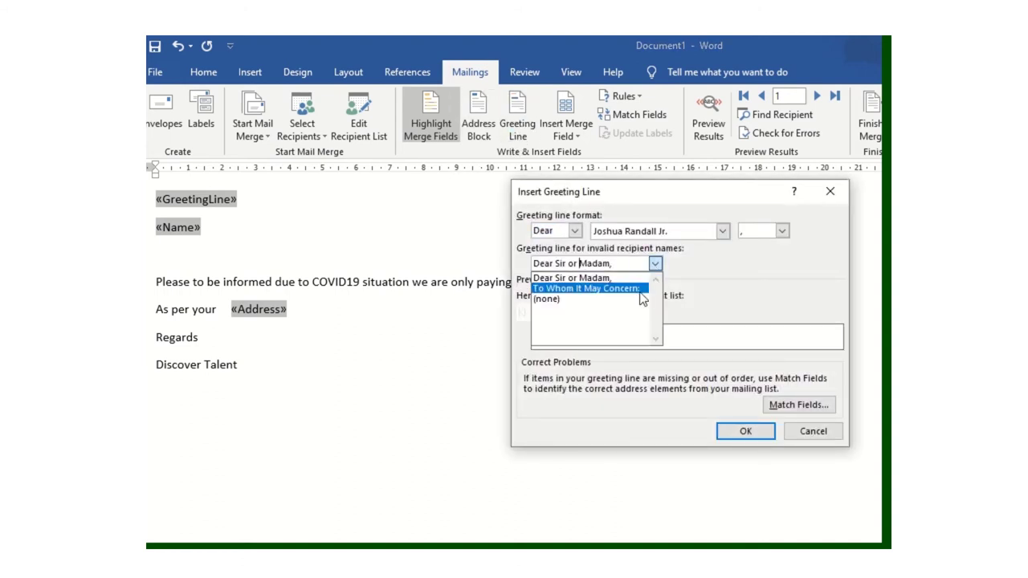
click(642, 288)
click(732, 433)
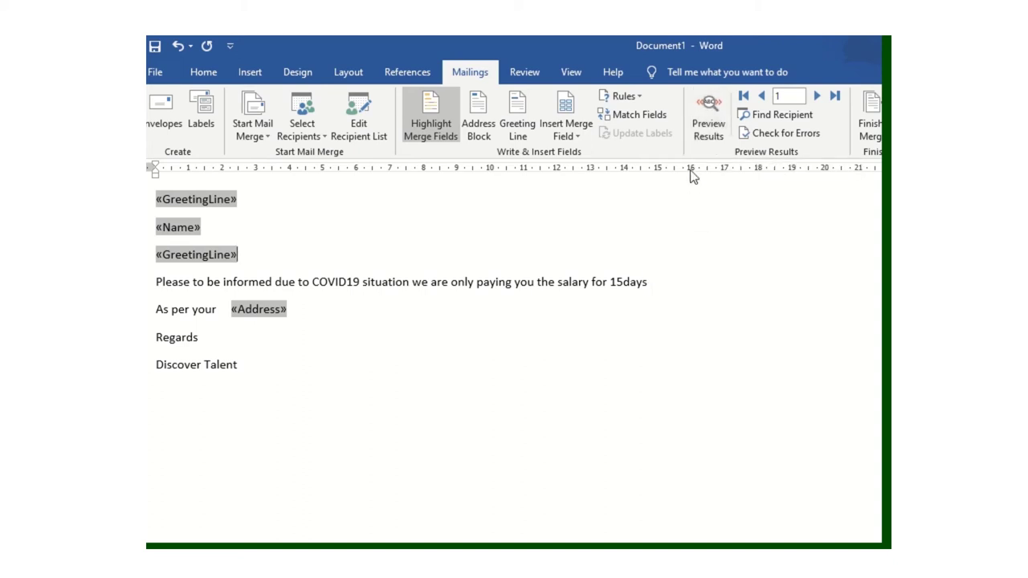
click(710, 133)
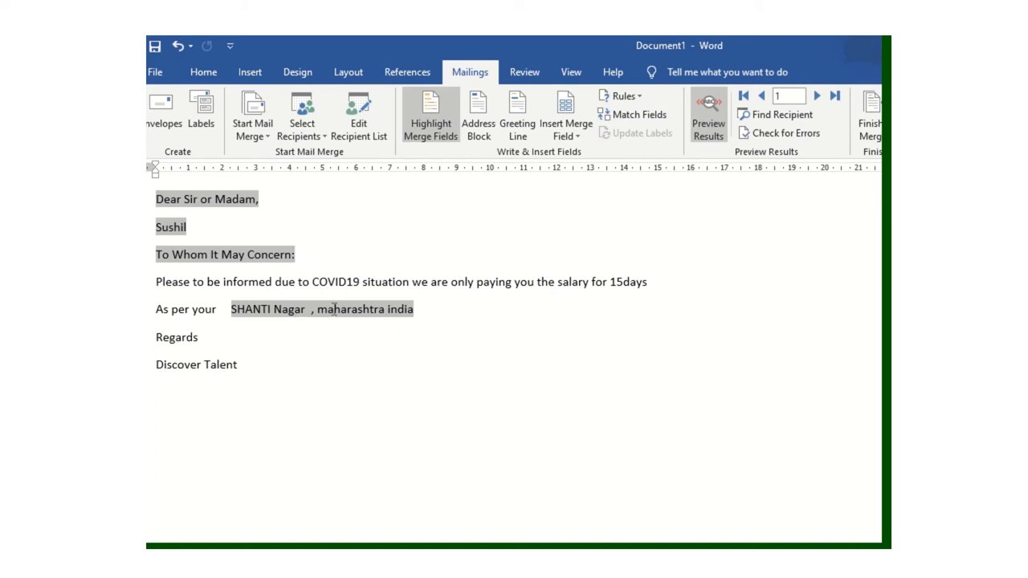
Step: Step forward through the recipient previews, back to record 1, then settle on record 2
click(818, 96)
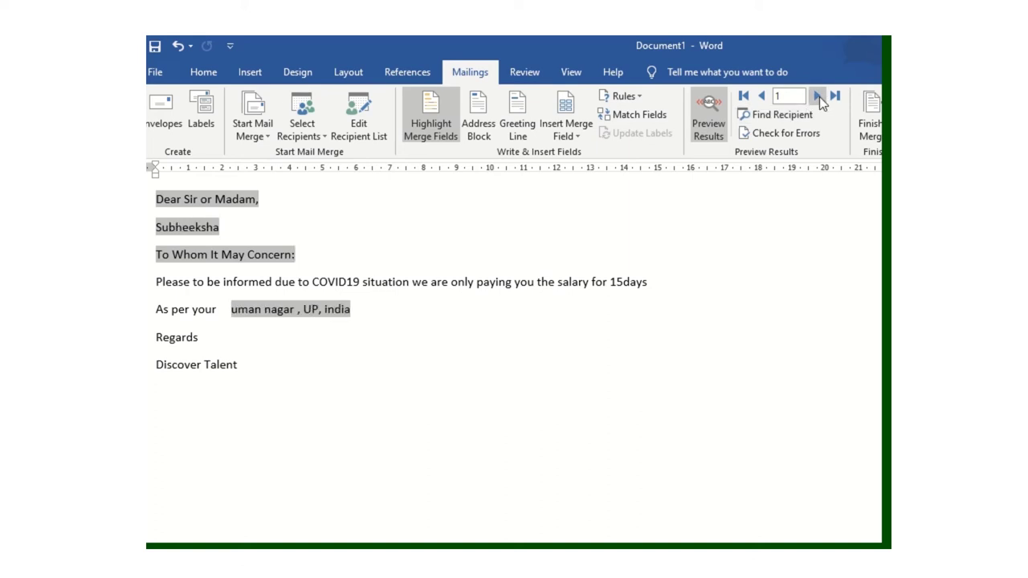
click(819, 96)
click(819, 97)
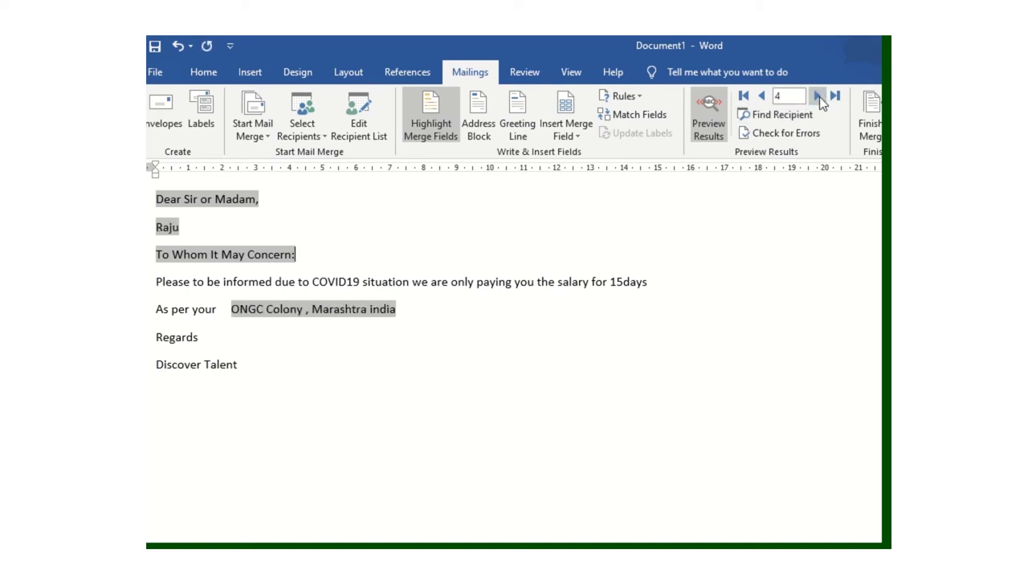
click(819, 96)
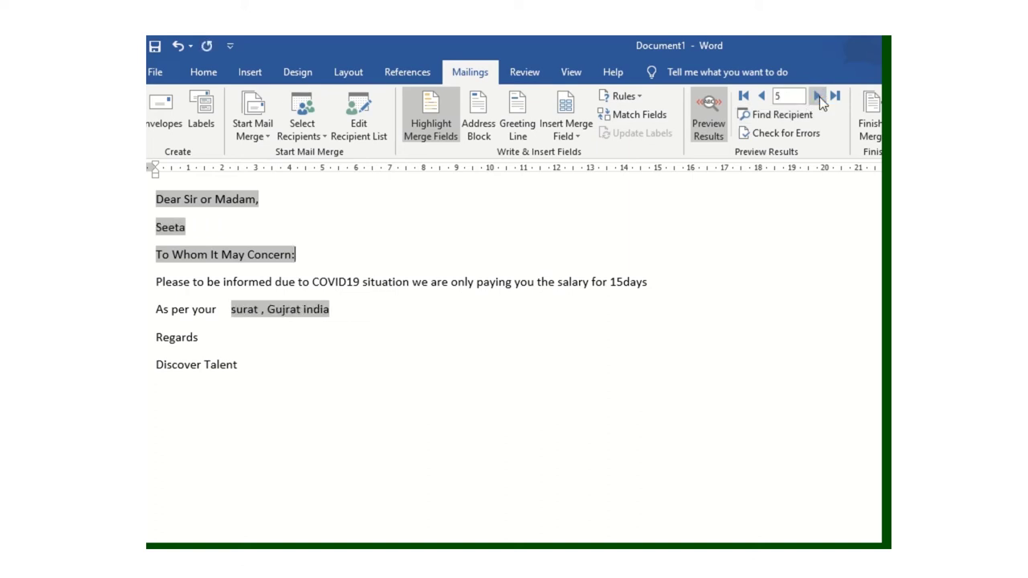
click(759, 97)
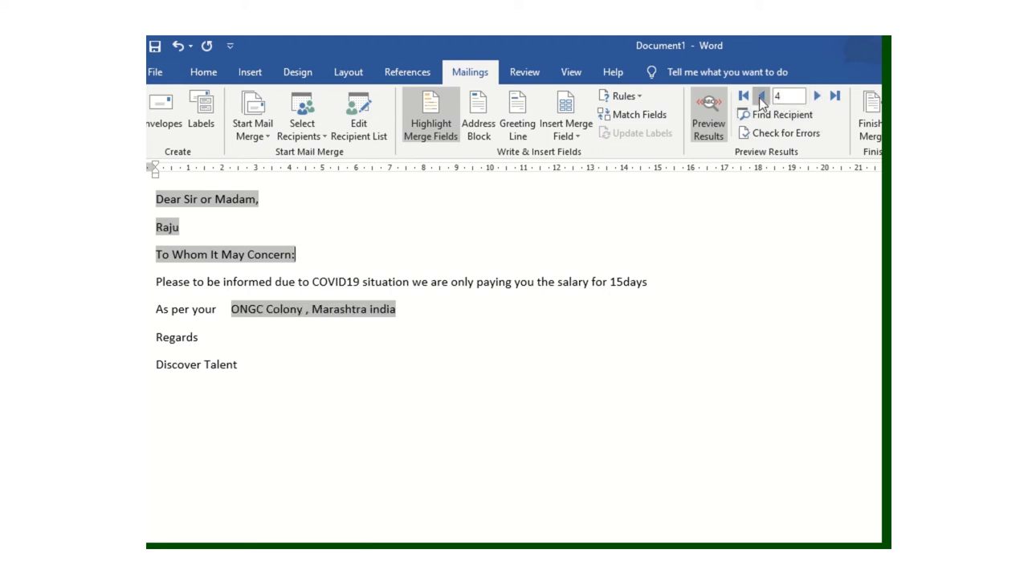
click(759, 98)
click(759, 97)
click(759, 98)
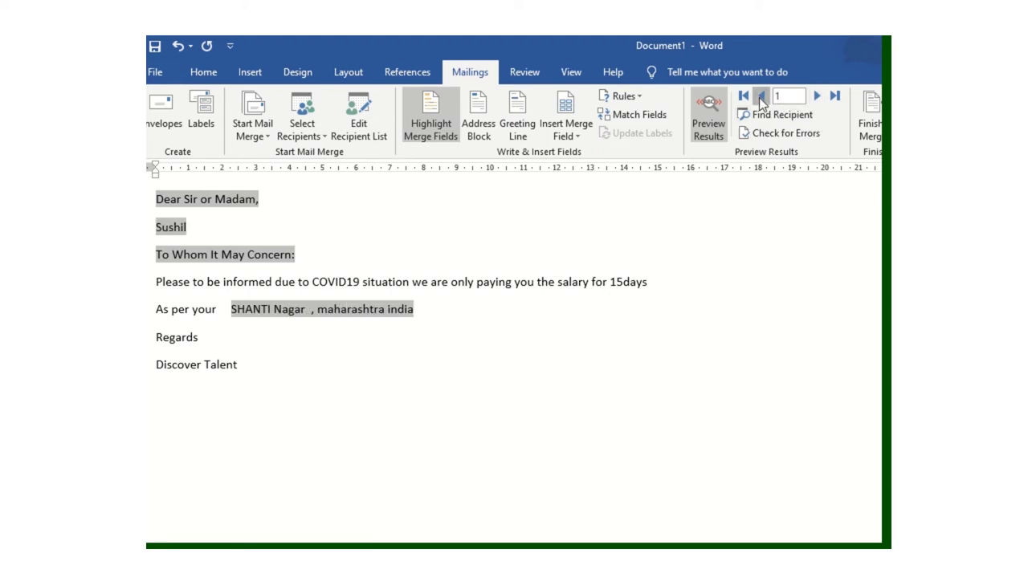
click(822, 98)
click(822, 99)
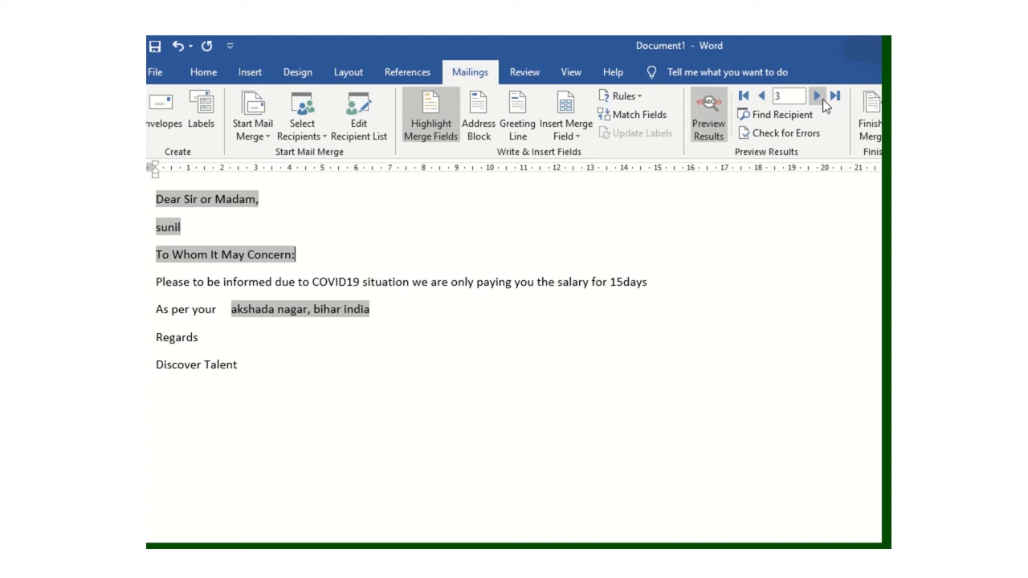
click(760, 99)
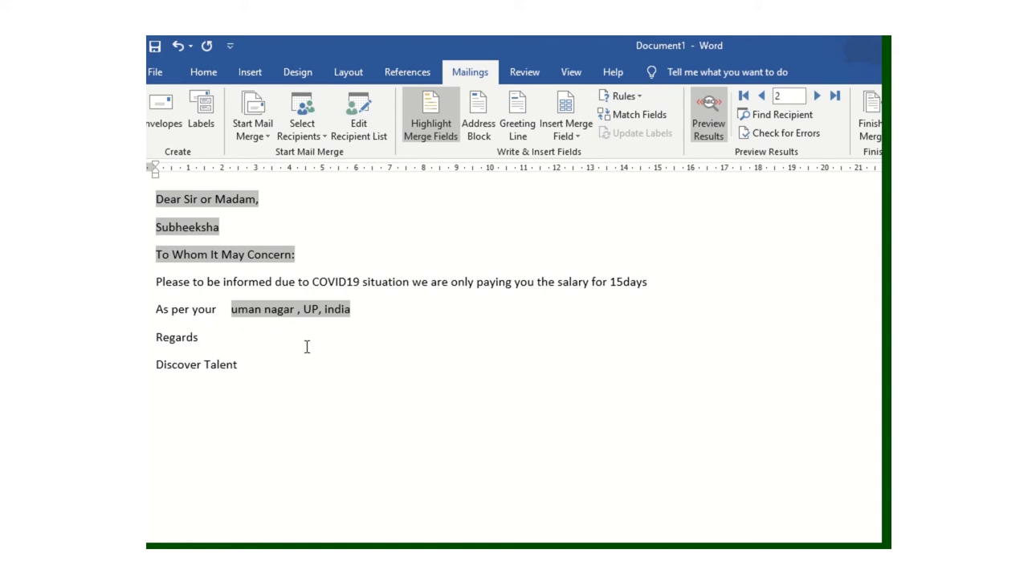
Step: Turn off merge field shading and check the previews for records 1 and 2
click(434, 121)
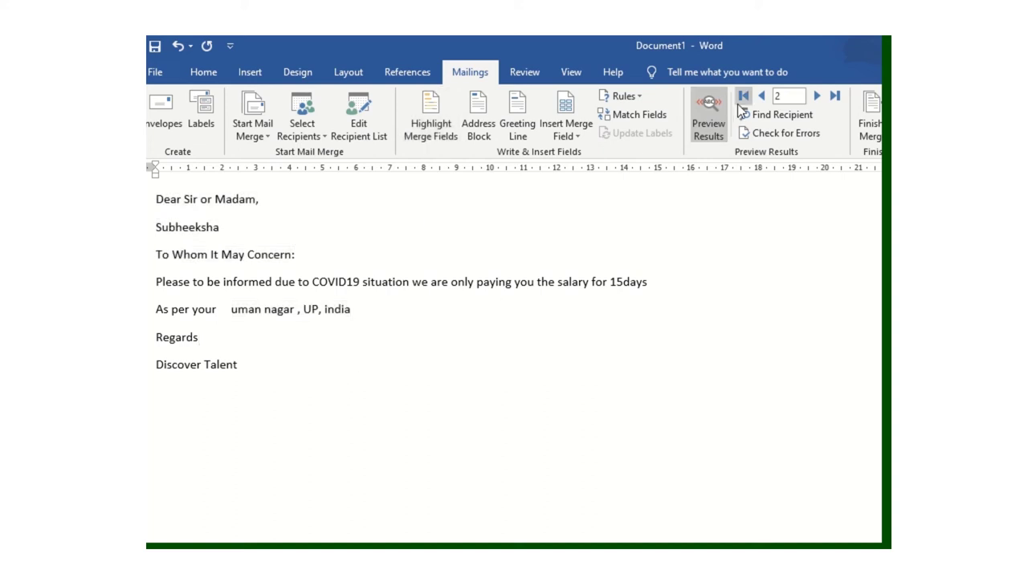
click(762, 96)
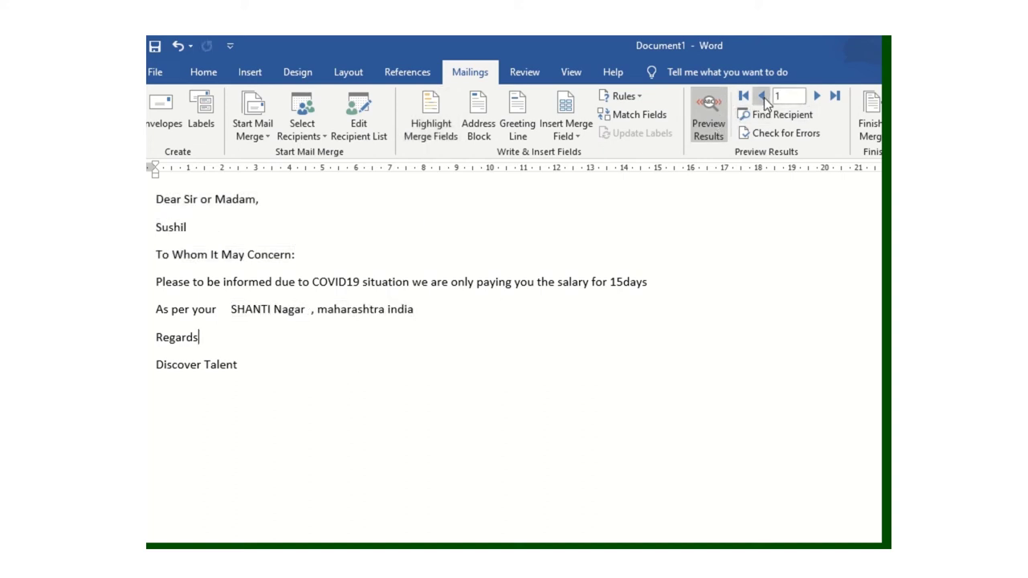
click(819, 96)
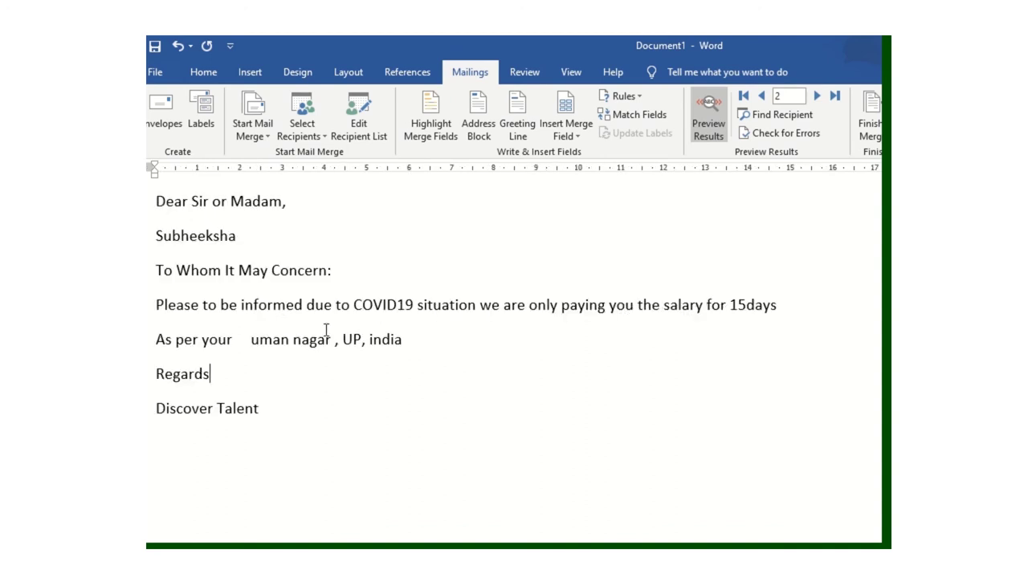
scroll(332, 345, up, 4)
click(287, 445)
click(298, 426)
scroll(264, 370, up, 1)
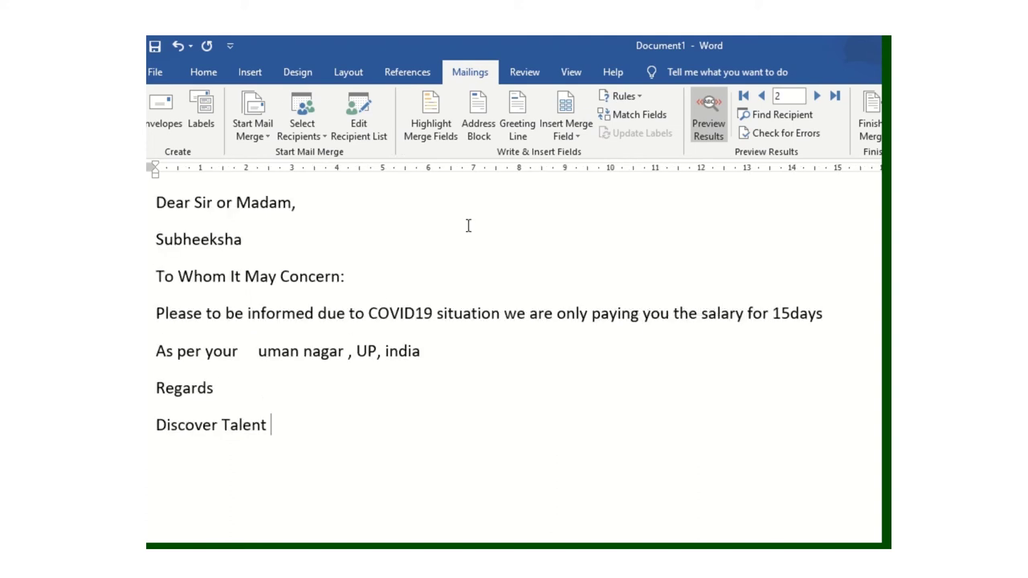
Step: Open and dismiss Start Mail Merge and Use an Existing List without changes
click(266, 136)
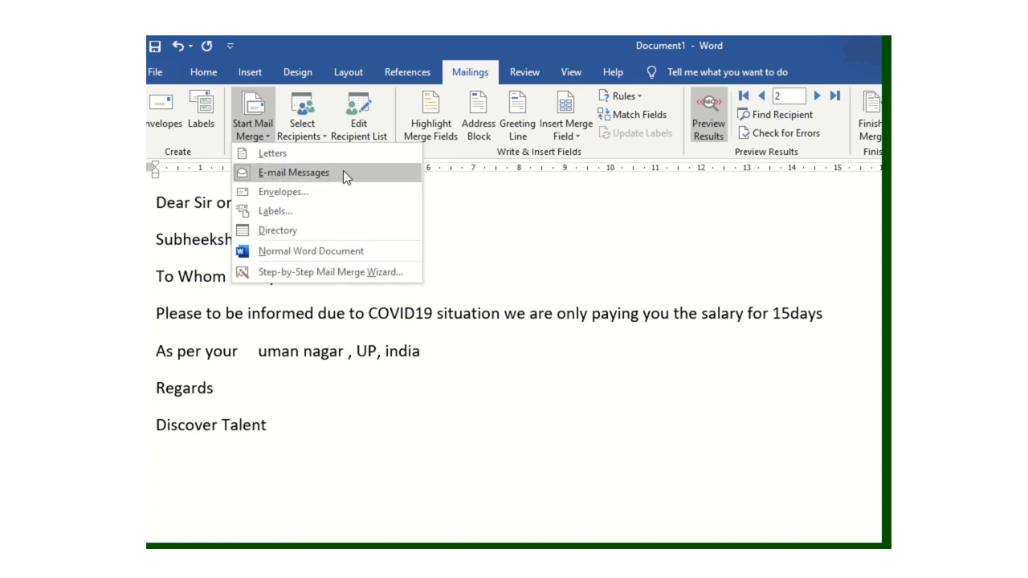
click(559, 223)
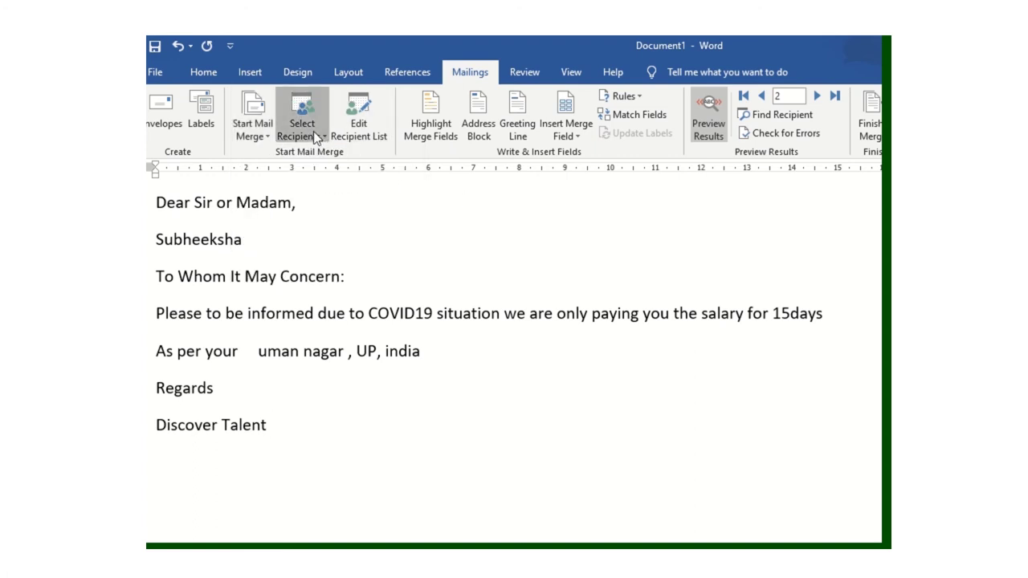
click(315, 133)
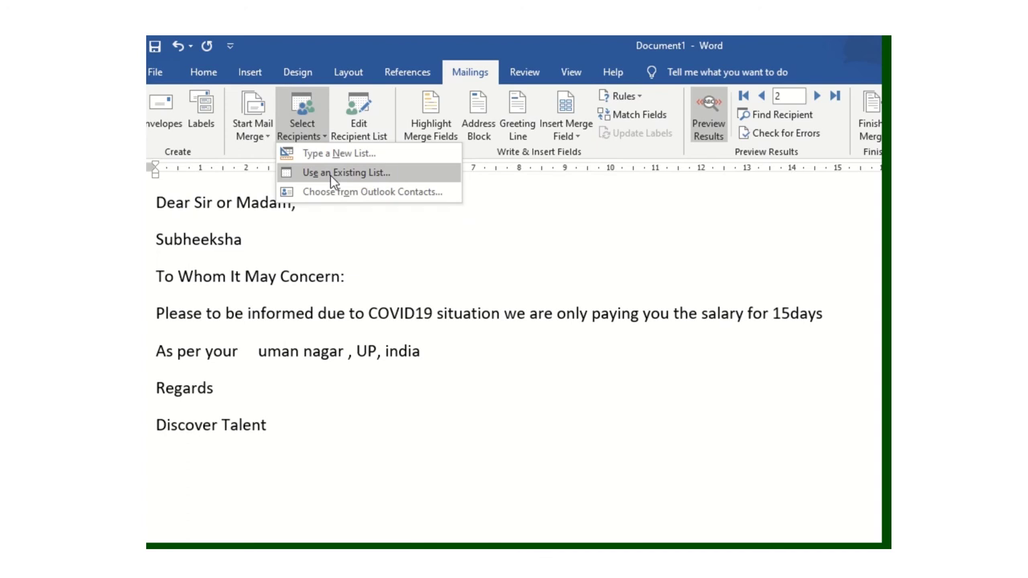
click(330, 173)
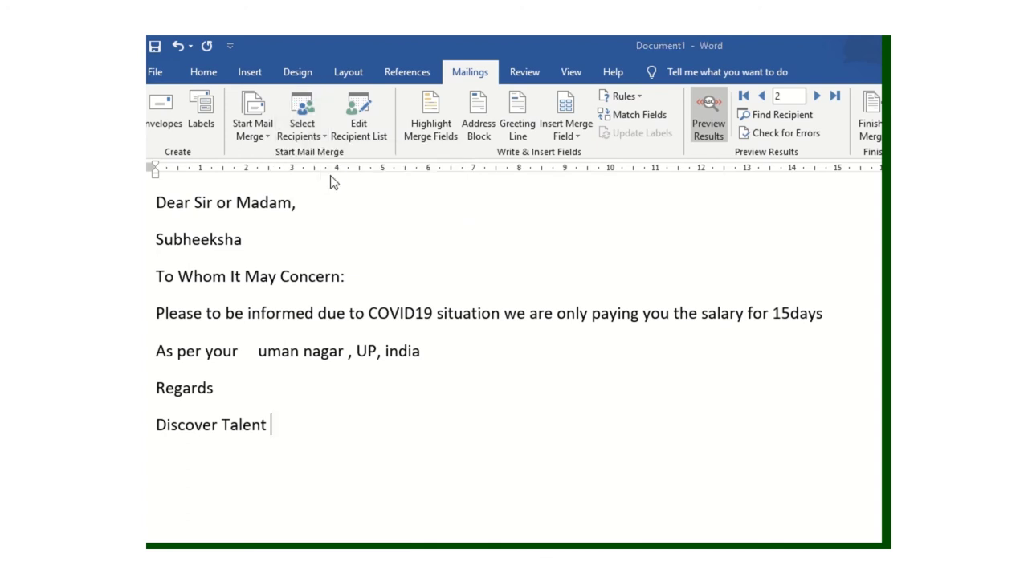
click(626, 415)
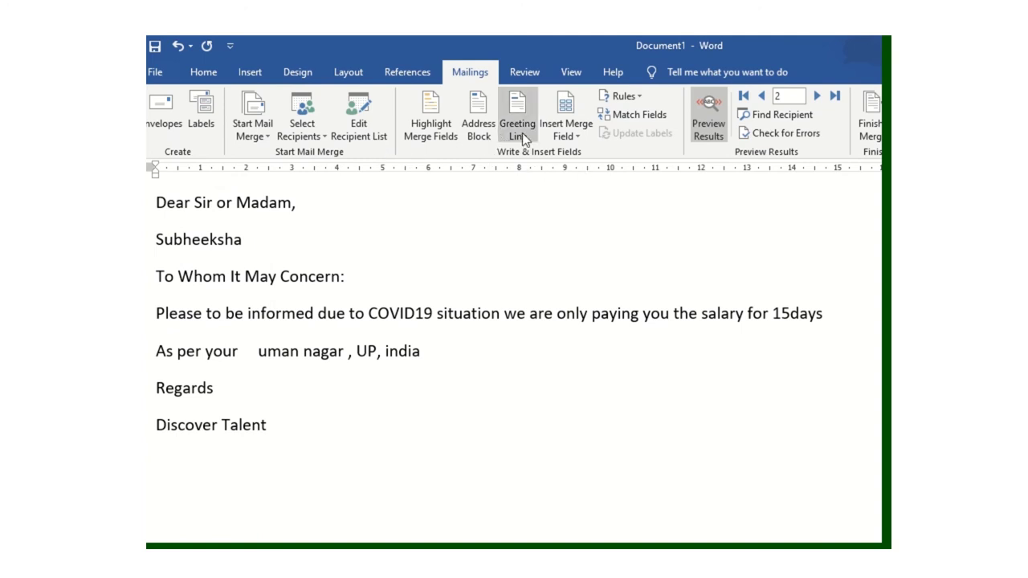
Step: Step back and forth through recipient previews, ending on record 3's letter
click(285, 261)
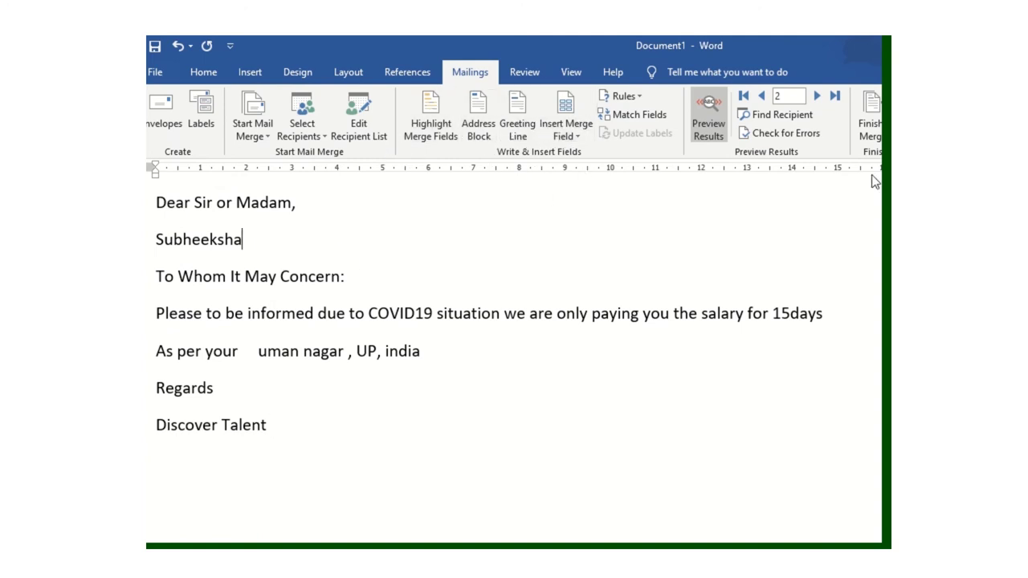
click(816, 97)
click(816, 97)
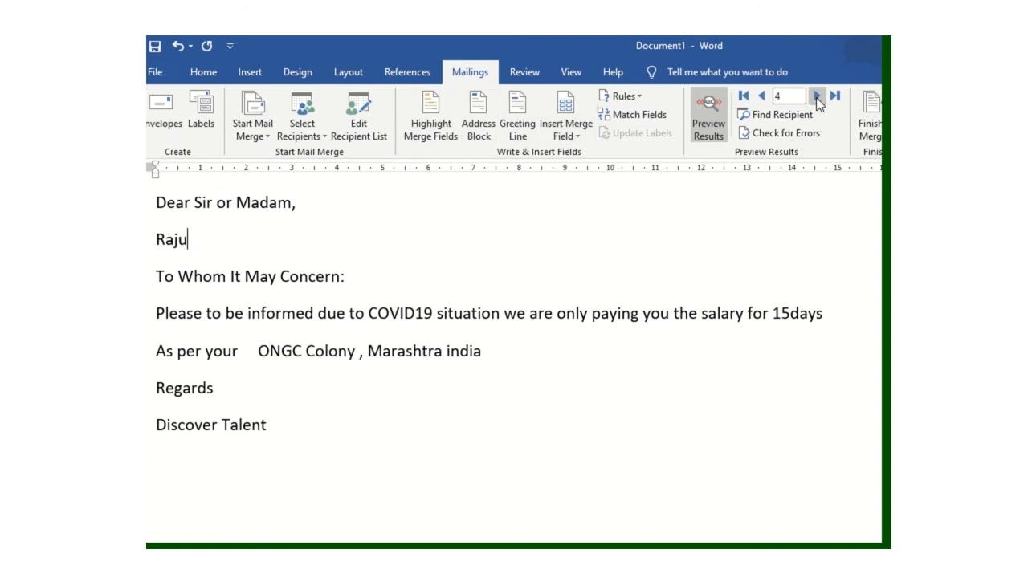
click(762, 97)
click(762, 98)
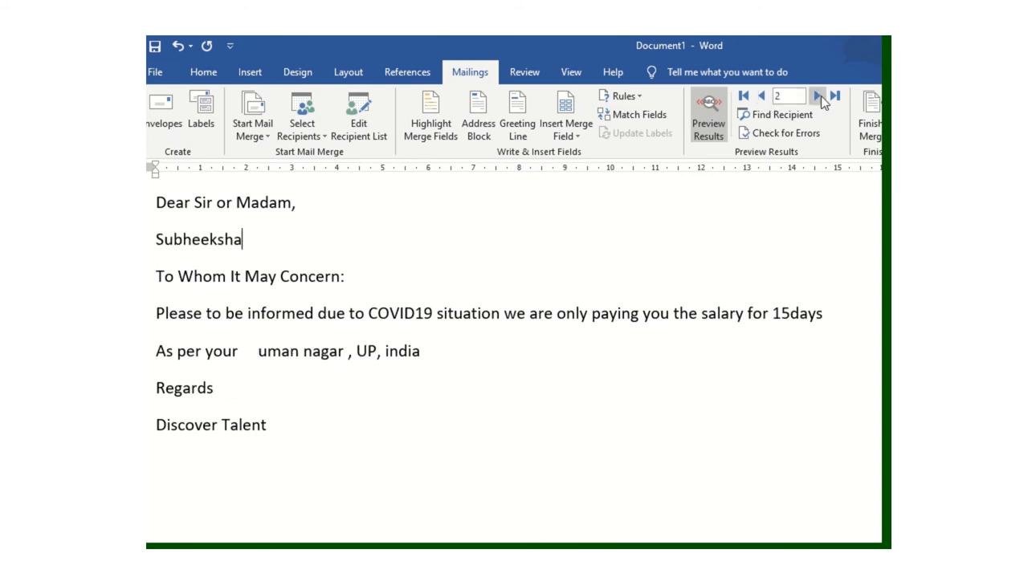
click(821, 96)
click(762, 98)
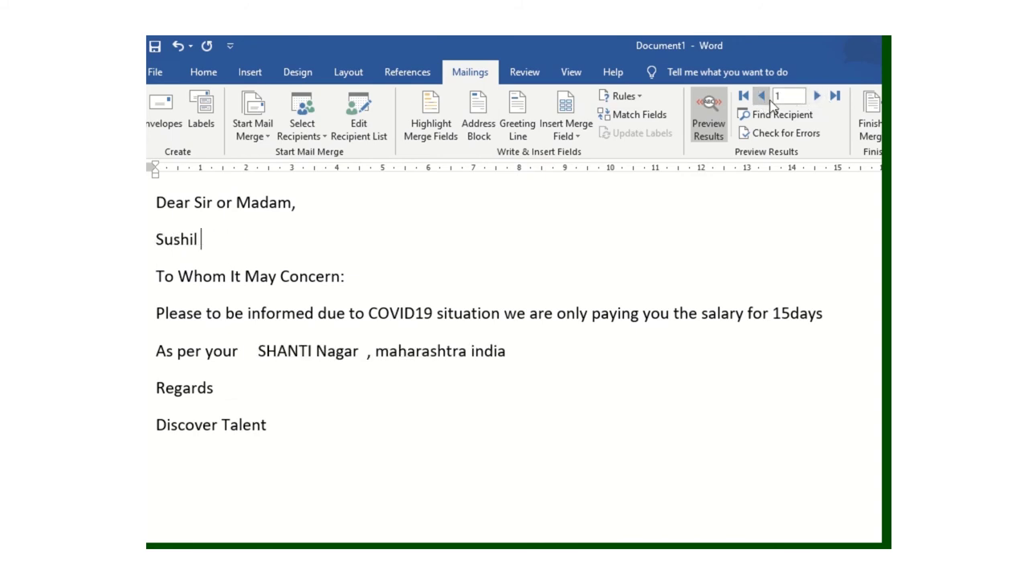
click(814, 98)
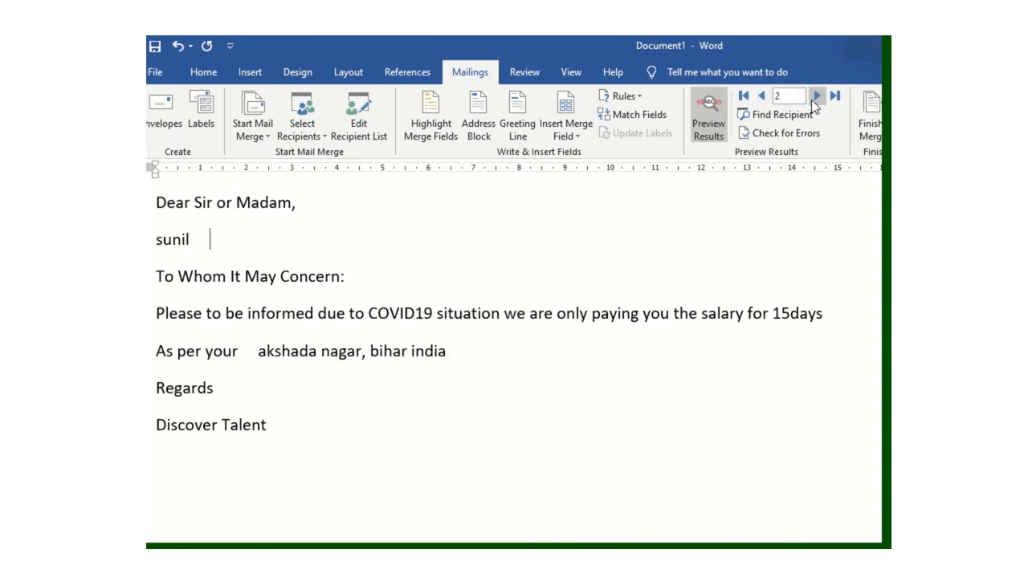
Step: Open the Finish & Merge menu to start the e-mail merge of the letters
click(872, 137)
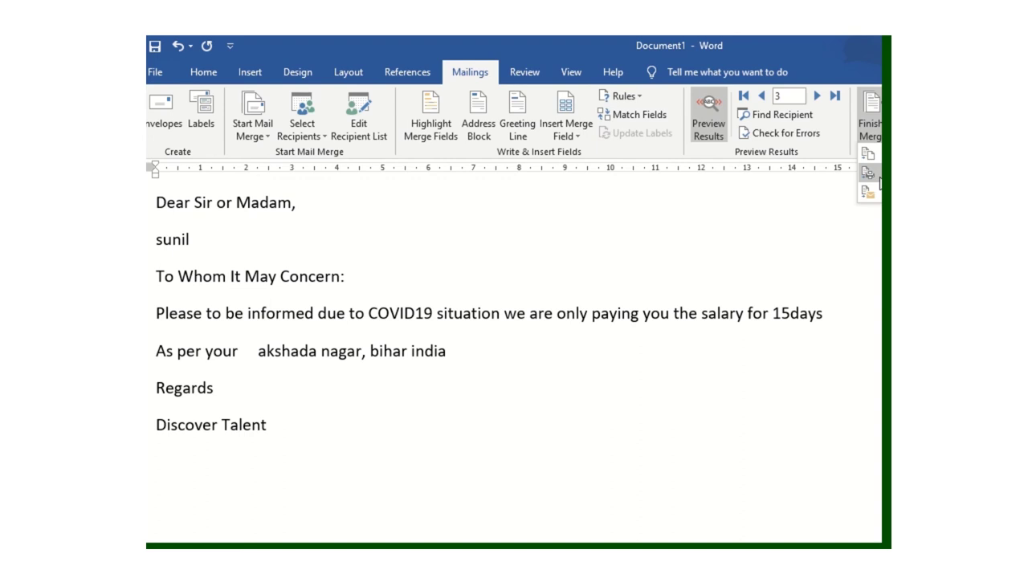
Step: Start Send Email Messages and address the messages to the Email_ID field
click(872, 193)
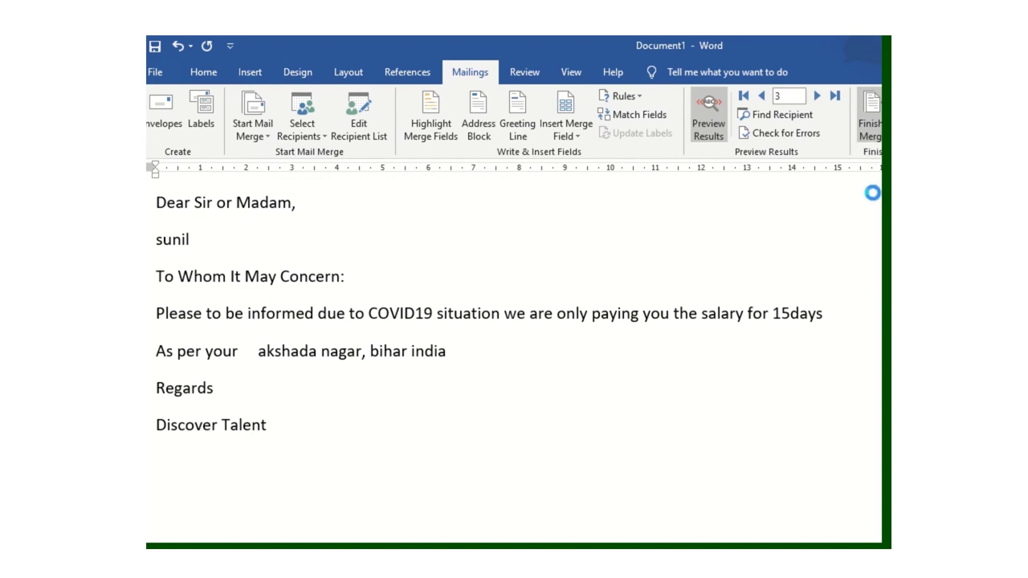
drag(666, 223, 536, 226)
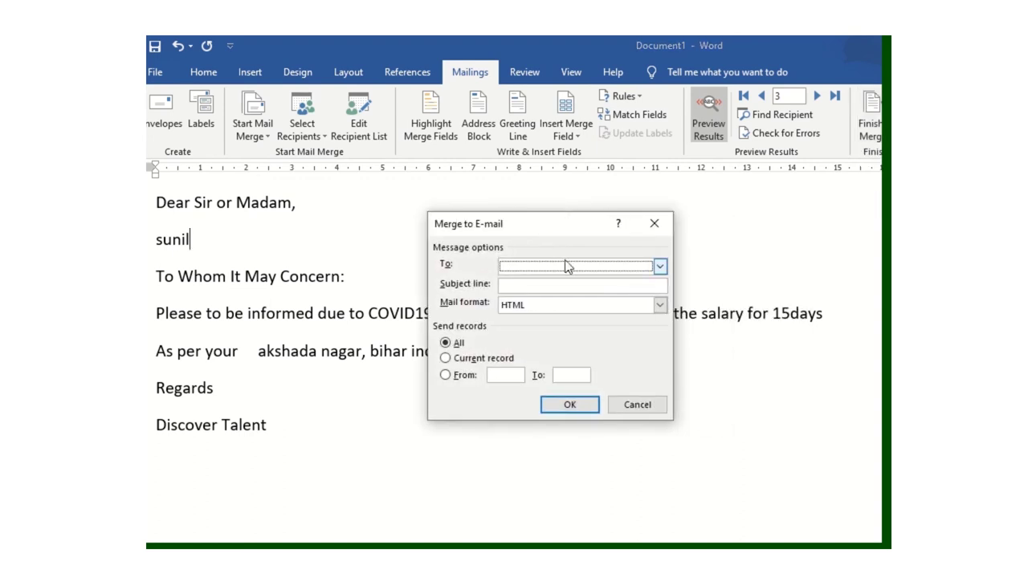
click(659, 266)
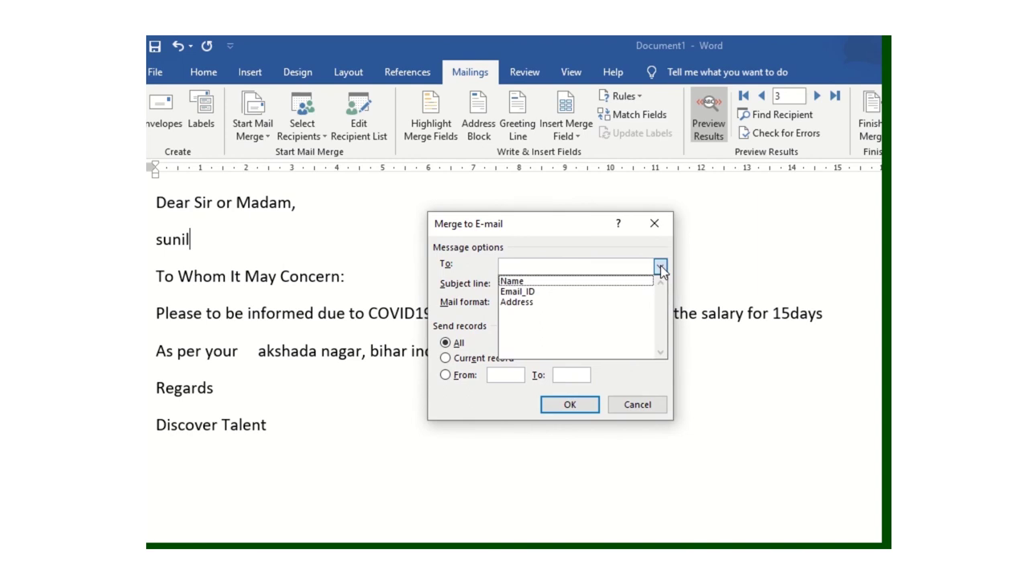
click(534, 293)
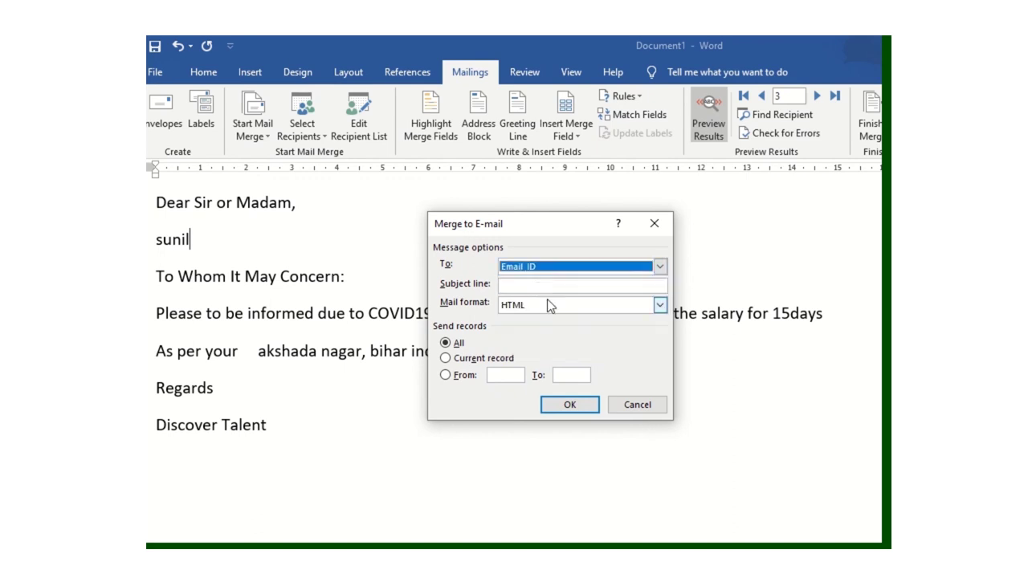
Step: Set subject 'COVID 19 ATTEN' in HTML format, then cancel and list mail merge document types
click(554, 283)
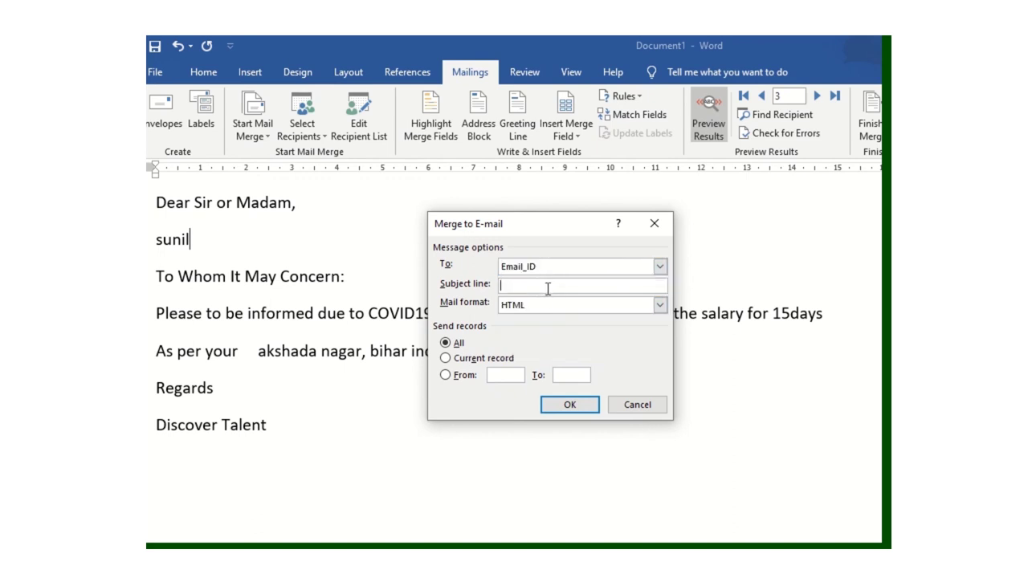
text(CO)
text(VID )
text(4)
key(BackSpace)
text(169)
key(BackSpace)
key(BackSpace)
text(9)
text( ATTEN)
click(607, 305)
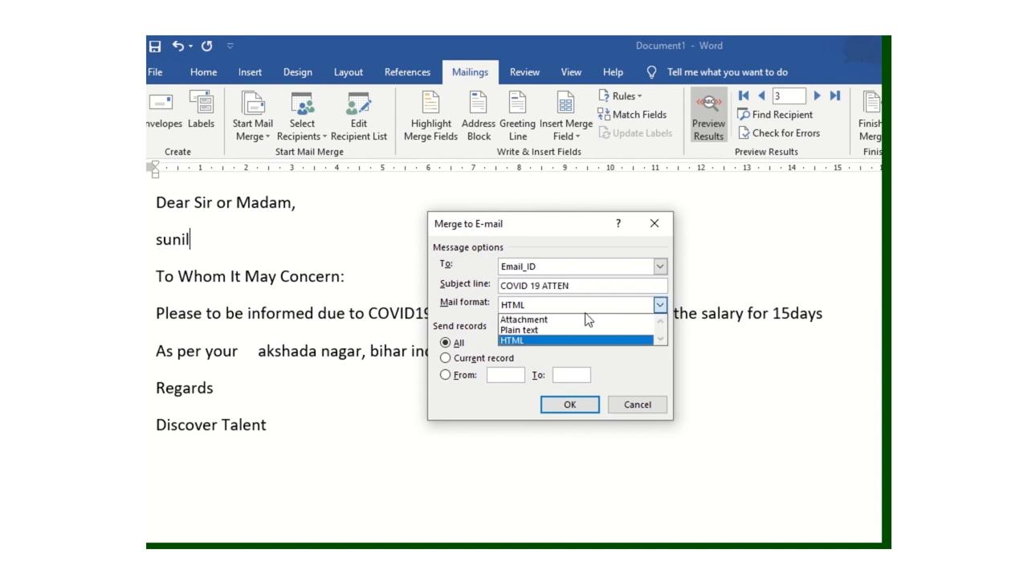
click(555, 344)
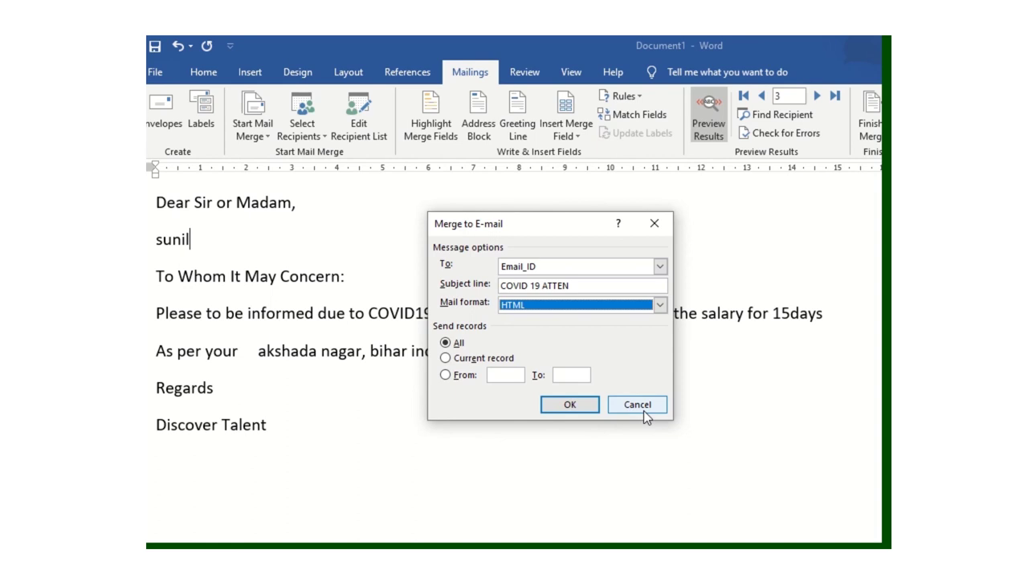
click(644, 411)
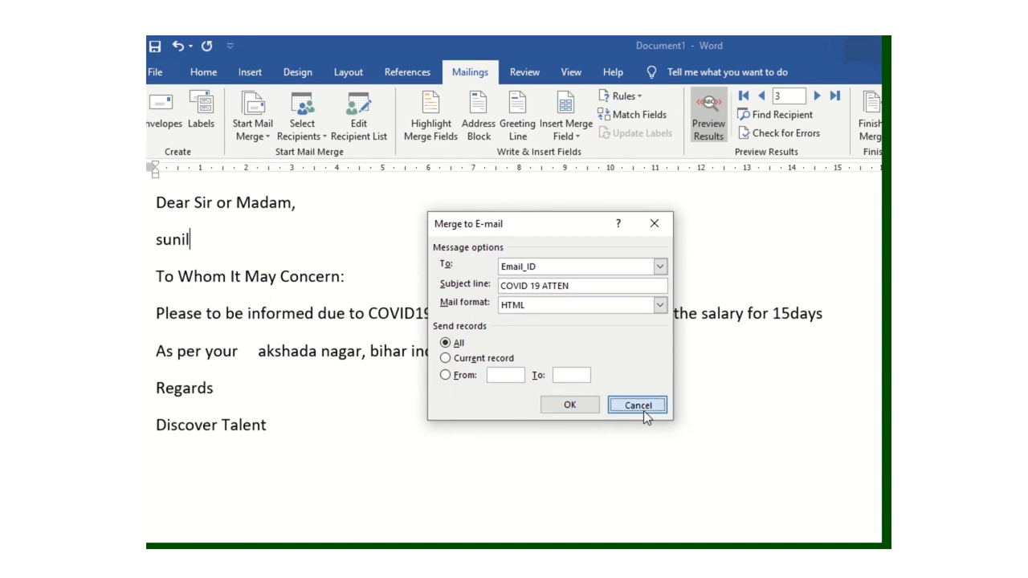
click(246, 135)
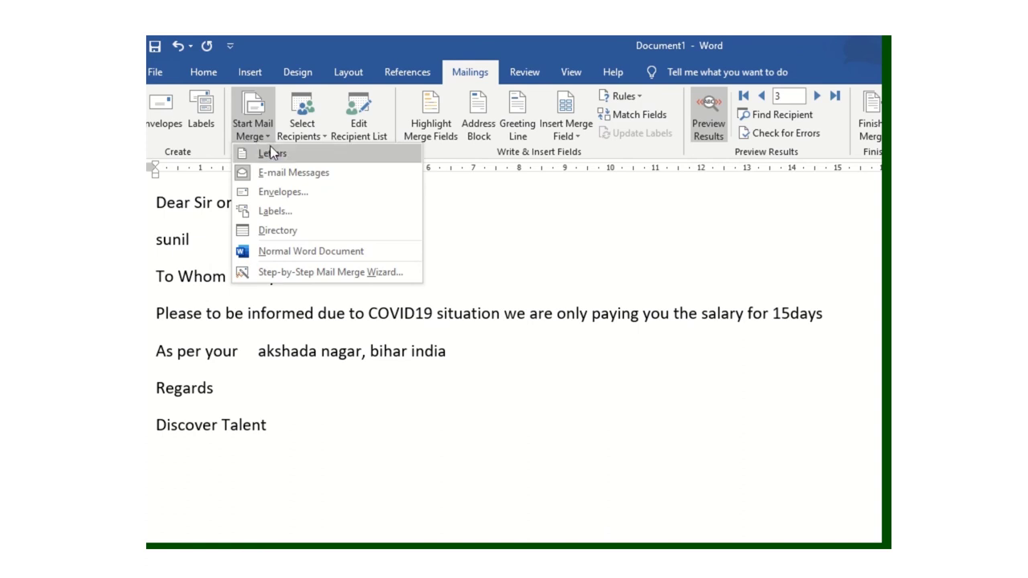